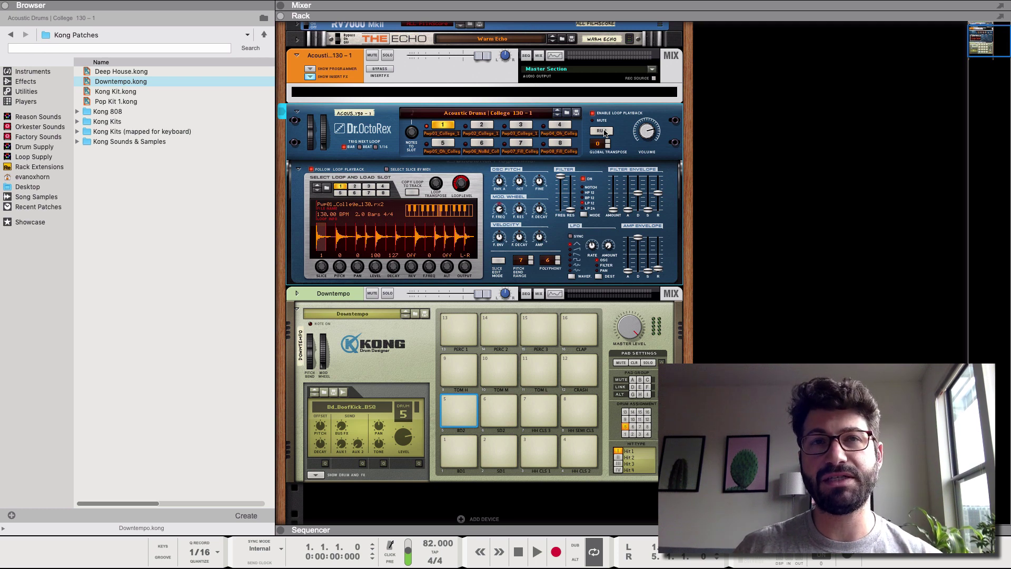
Audition the Dr. Octo Rex drum loop twice, then deselect the device
click(604, 132)
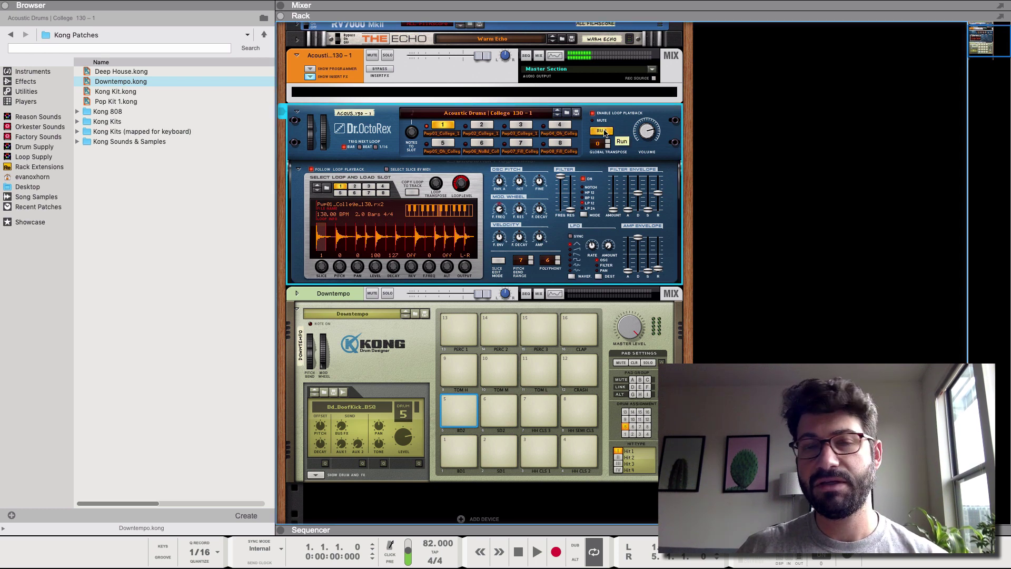
click(604, 132)
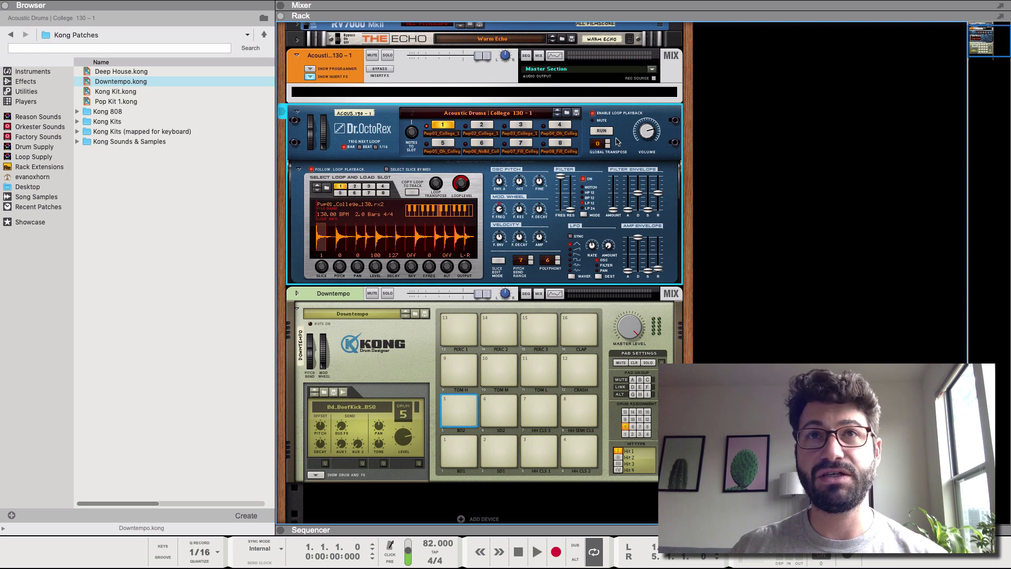
click(602, 131)
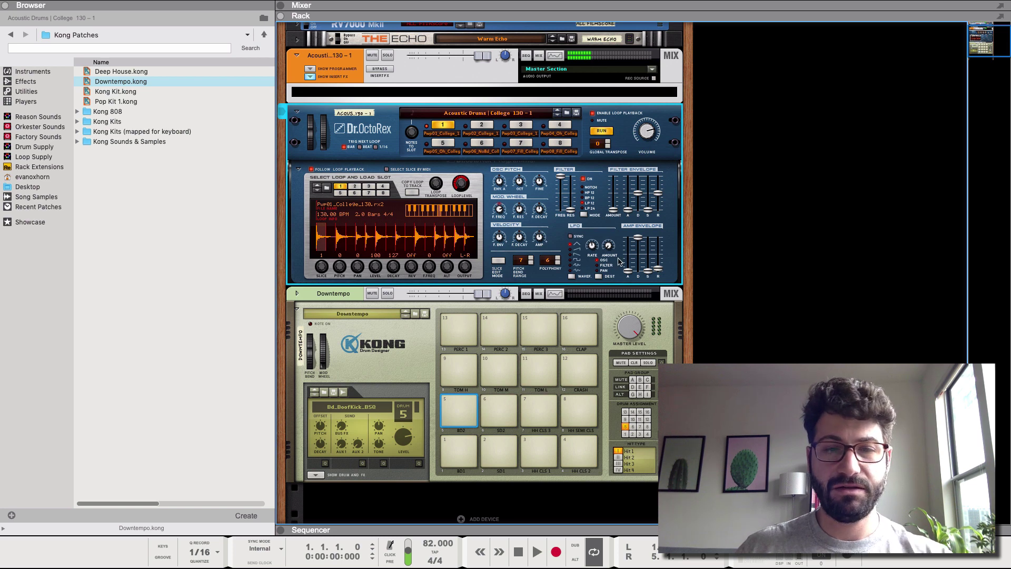
click(601, 130)
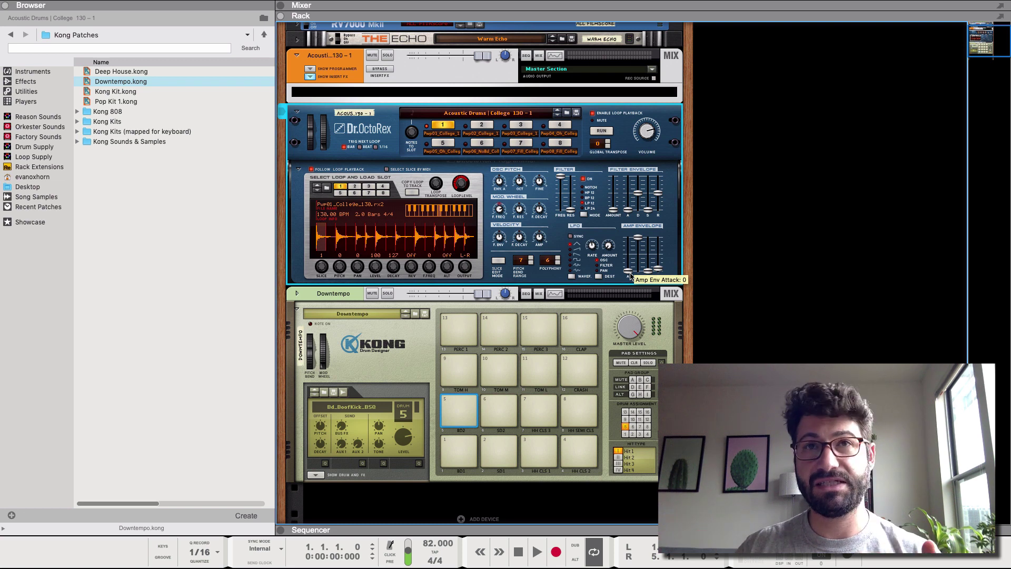
click(820, 179)
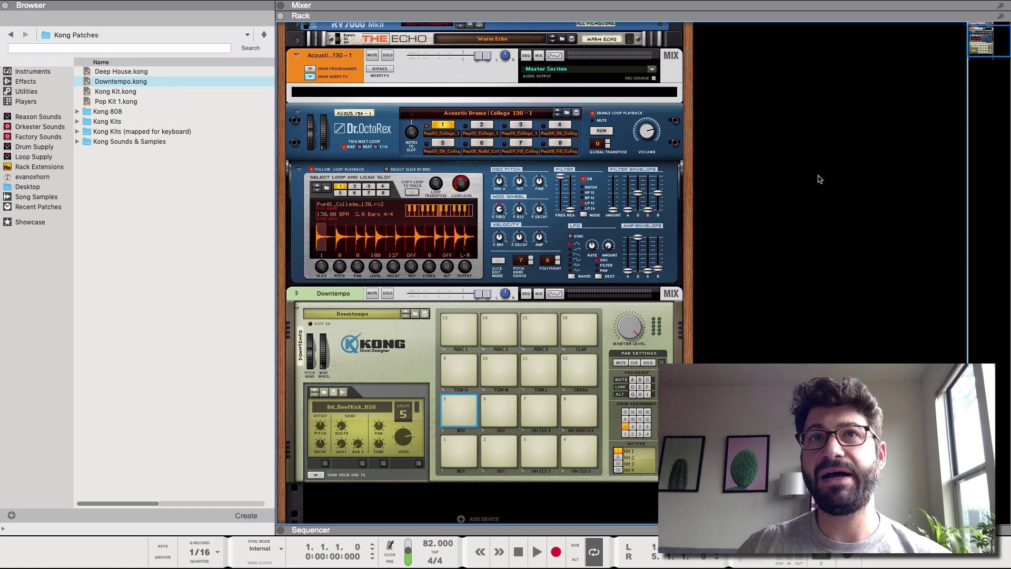
Add a Europa Shapeshifting Synthesizer to the rack
right_click(753, 192)
mouse_move(796, 271)
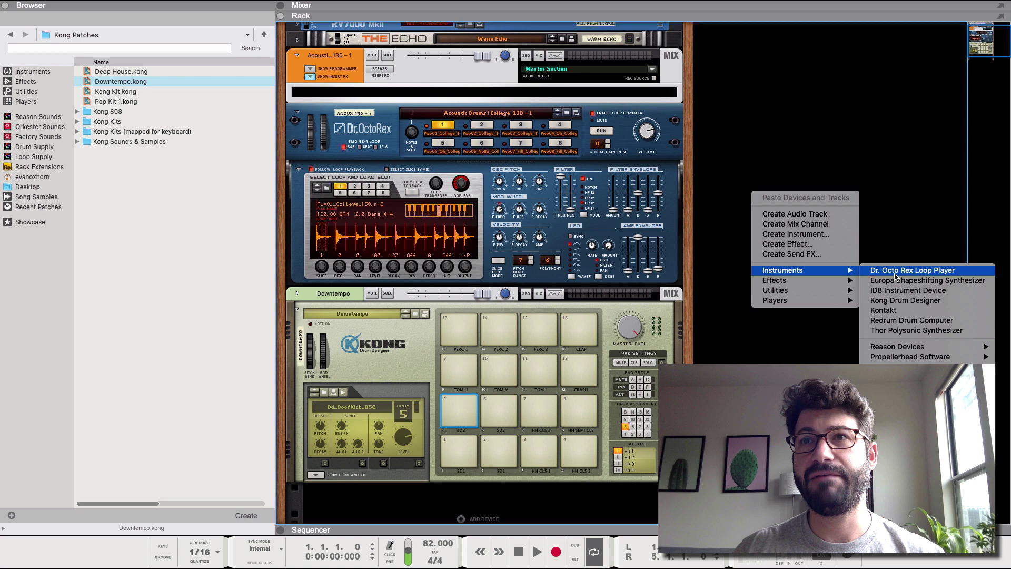
click(876, 279)
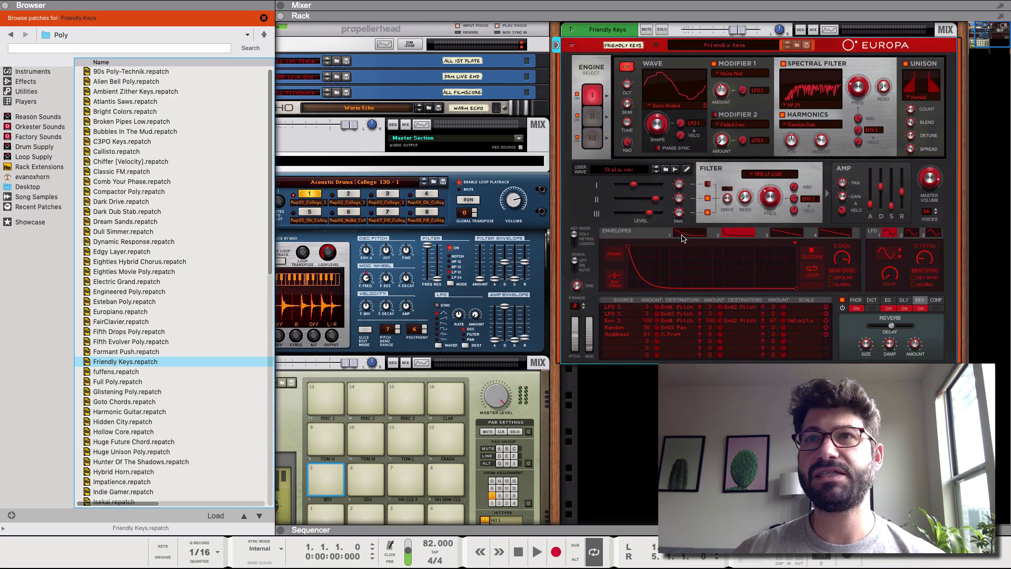
Give Europa's Envelope 1 a preset attack-decay shape with sustain, starting high and decaying
click(683, 238)
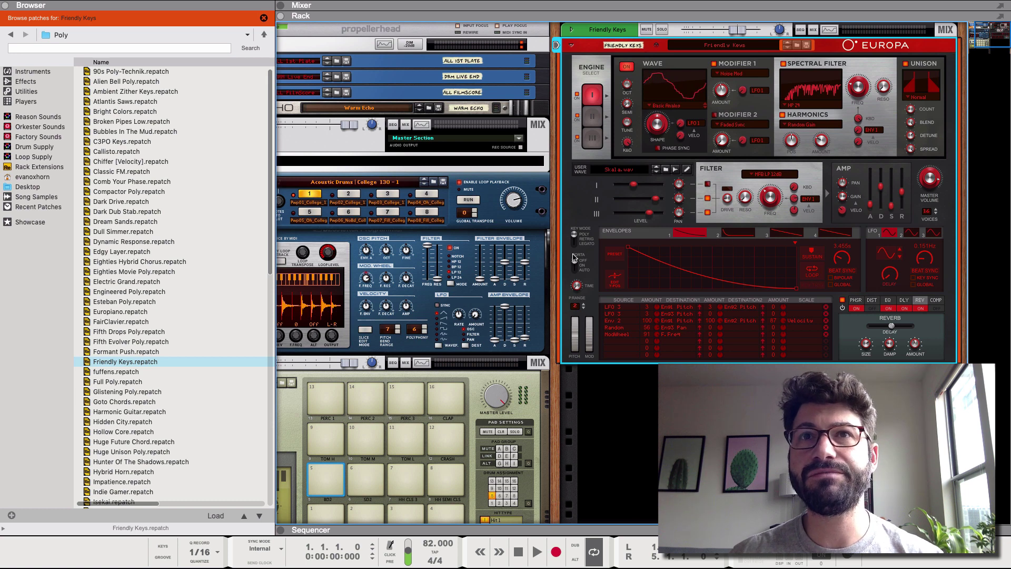
click(615, 253)
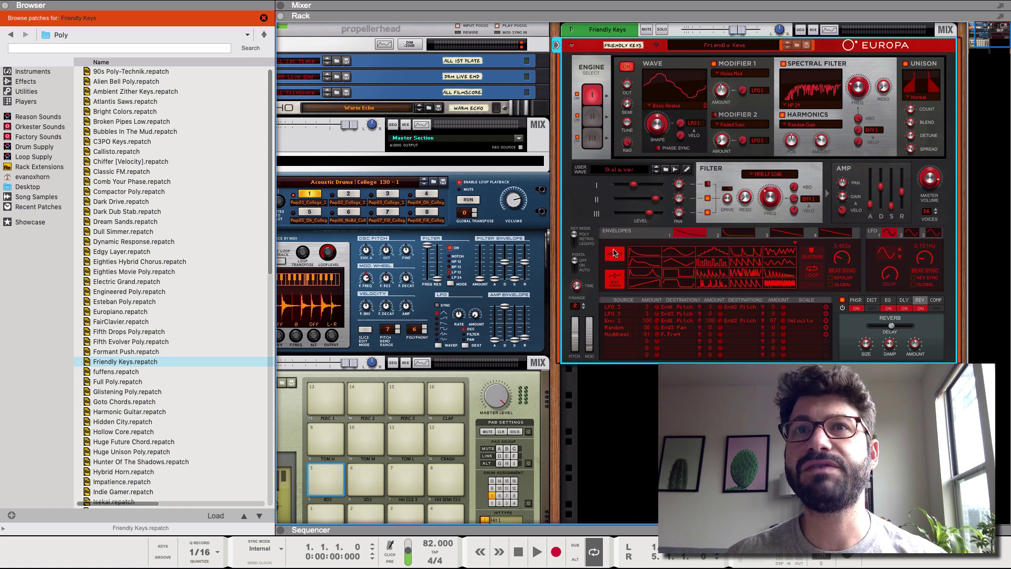
click(646, 264)
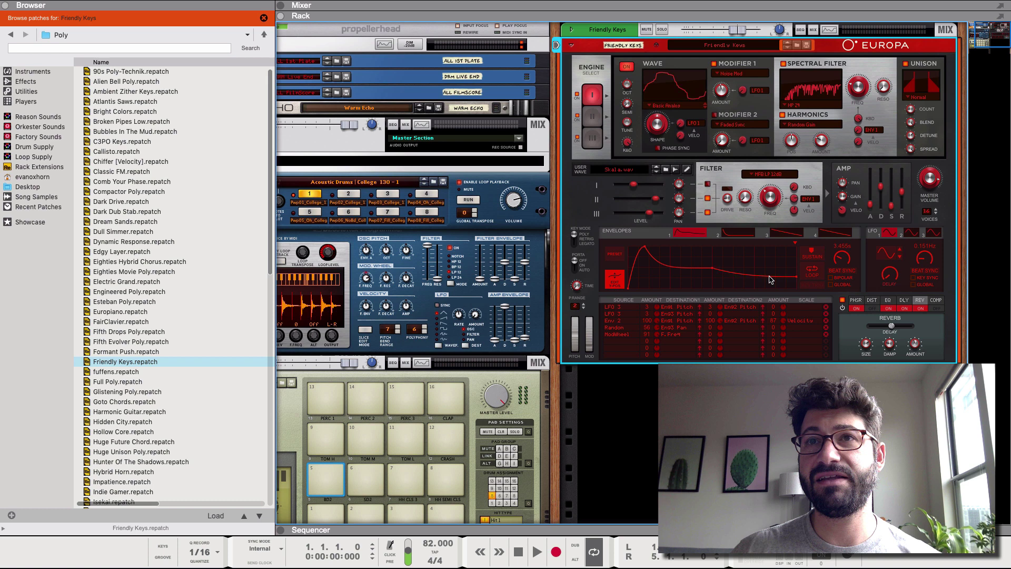
click(810, 255)
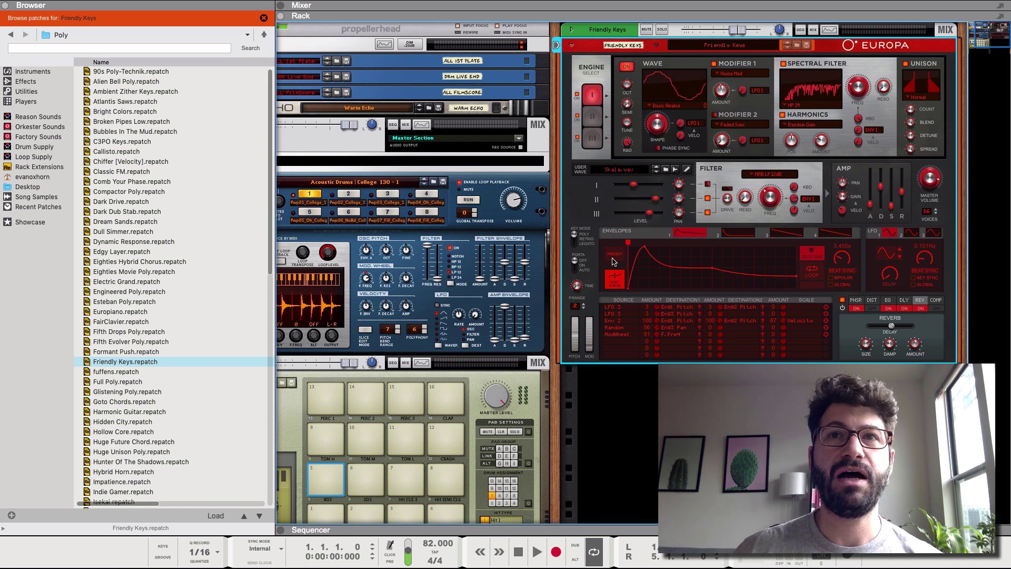
click(615, 279)
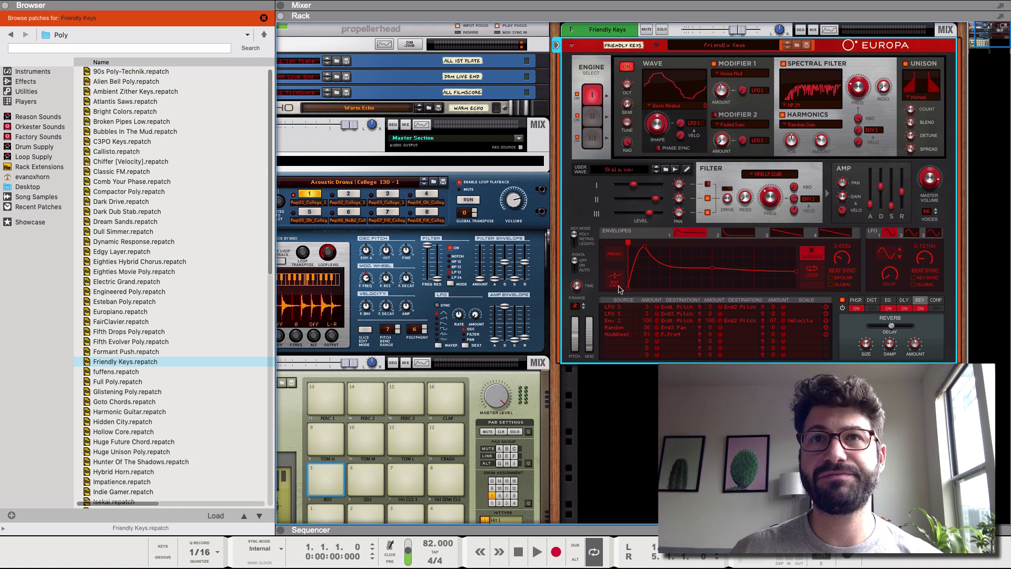
click(623, 286)
mouse_move(631, 291)
mouse_down()
mouse_move(635, 249)
mouse_move(631, 277)
mouse_up()
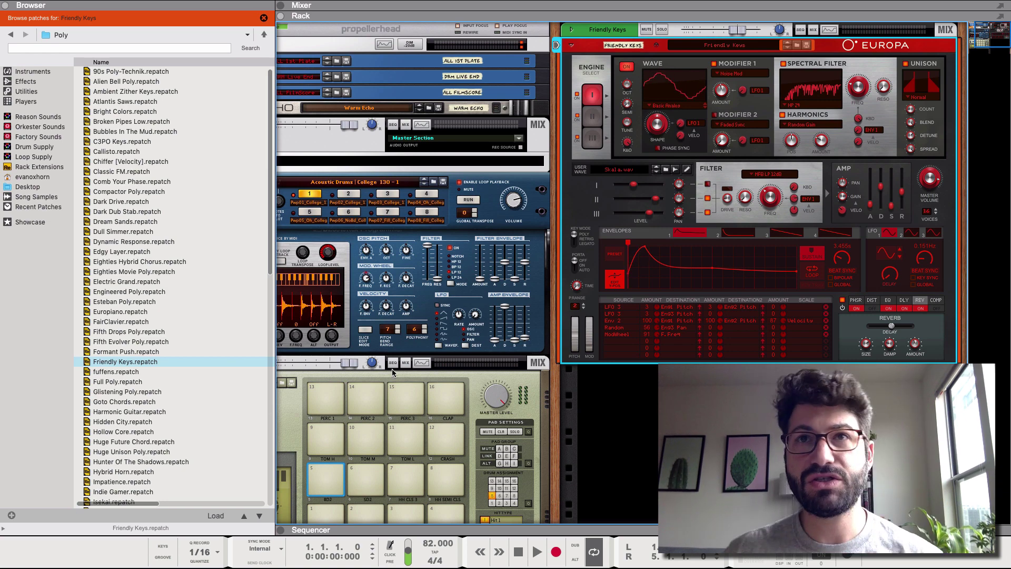
Delete the Friendly Keys Europa group, then restart the Dr. Octo Rex College 130-1 loop
click(595, 27)
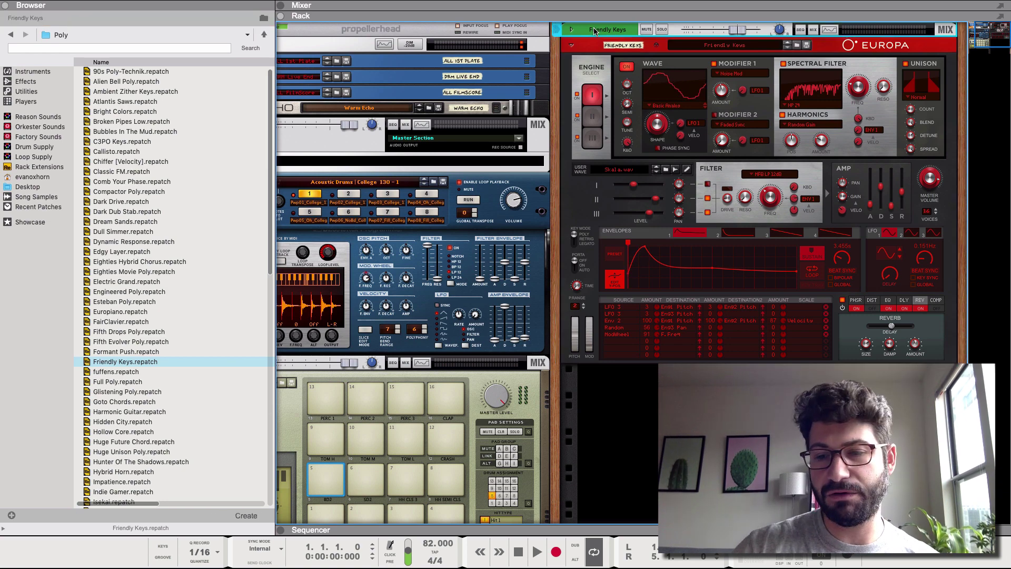
key(Delete)
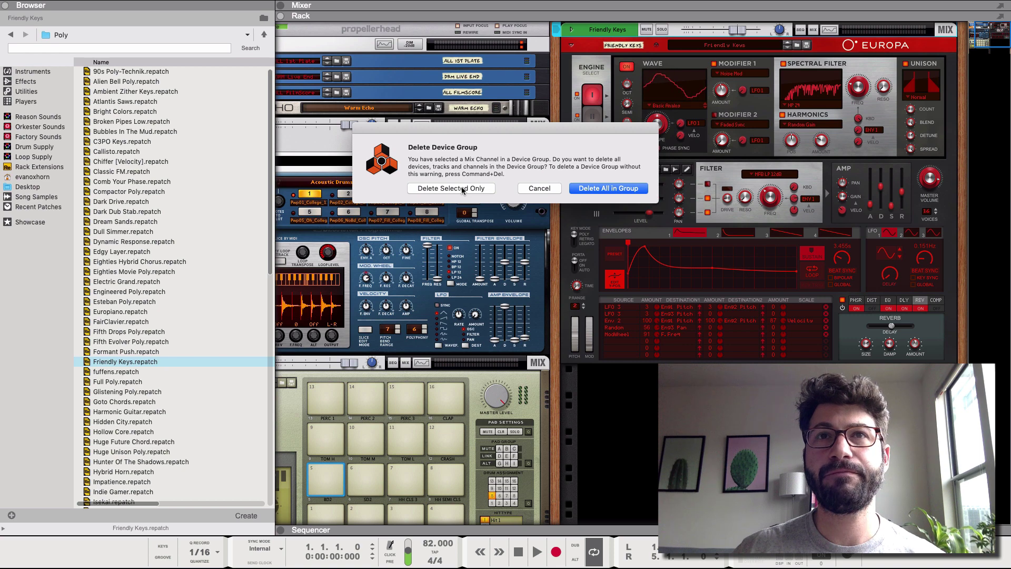
click(621, 190)
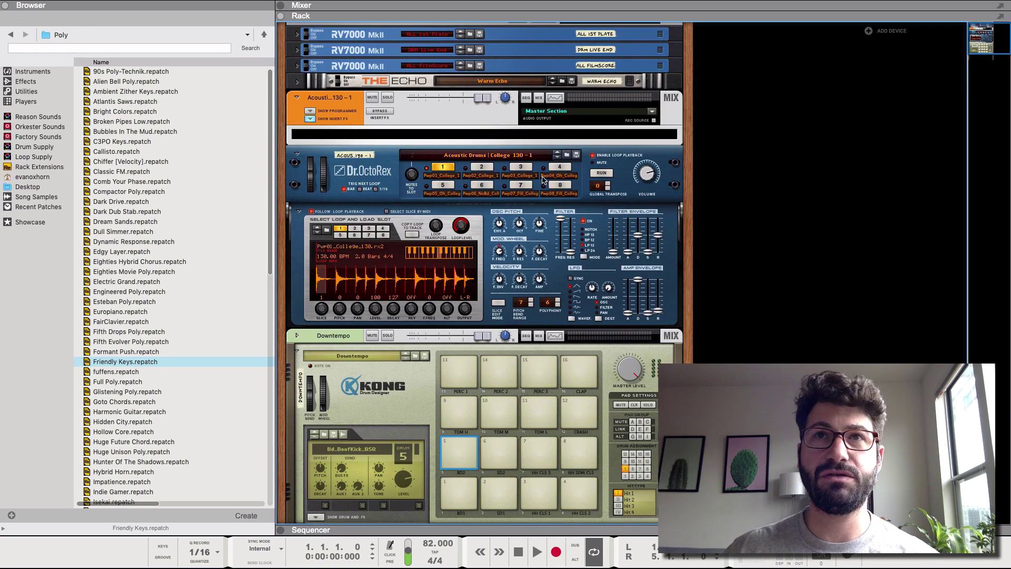
click(621, 163)
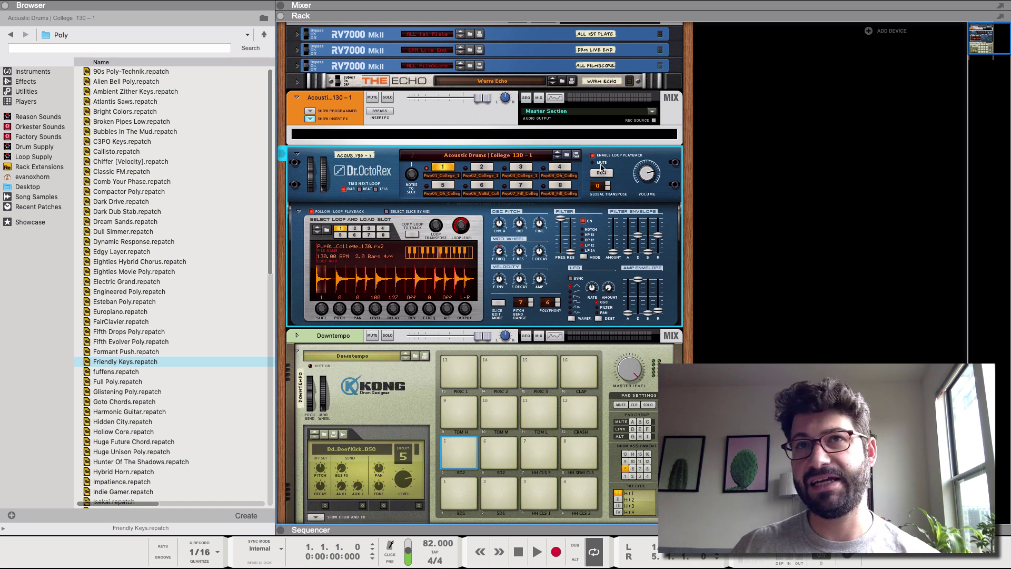
click(602, 173)
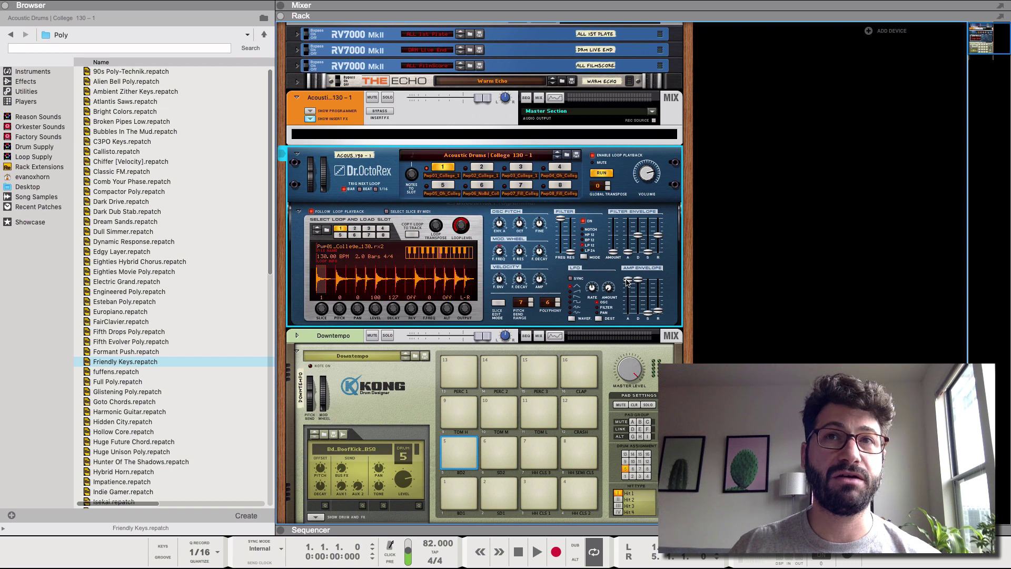
Lower the Dr. Octo Rex amp envelope attack to about 16
right_click(626, 279)
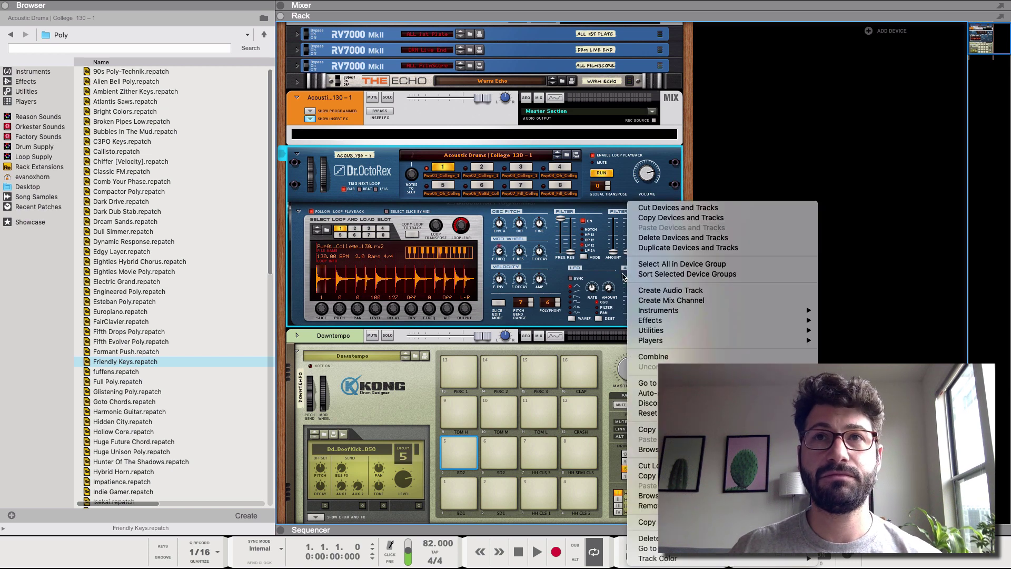
click(627, 279)
drag(627, 279, 631, 305)
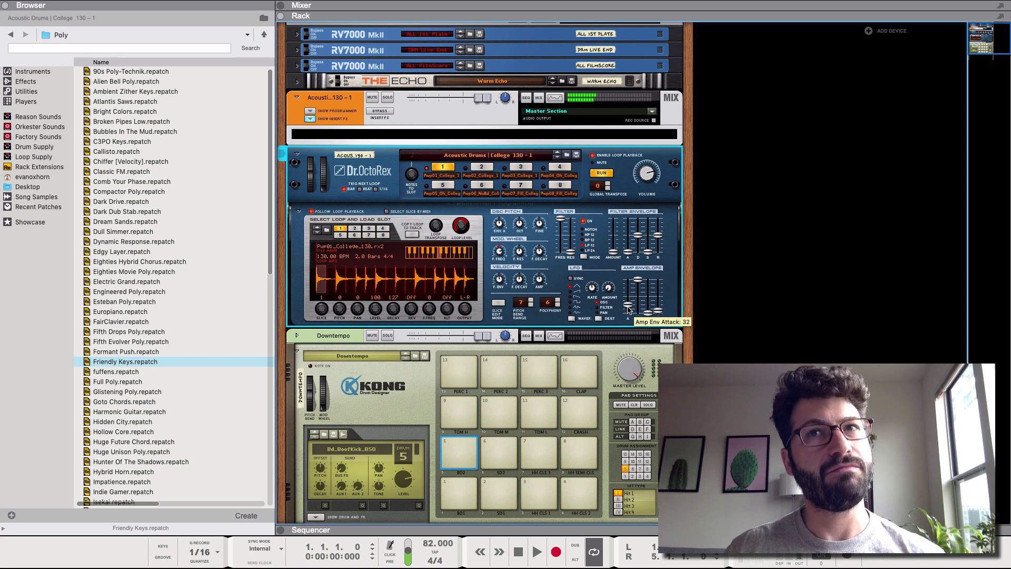
drag(629, 307, 631, 315)
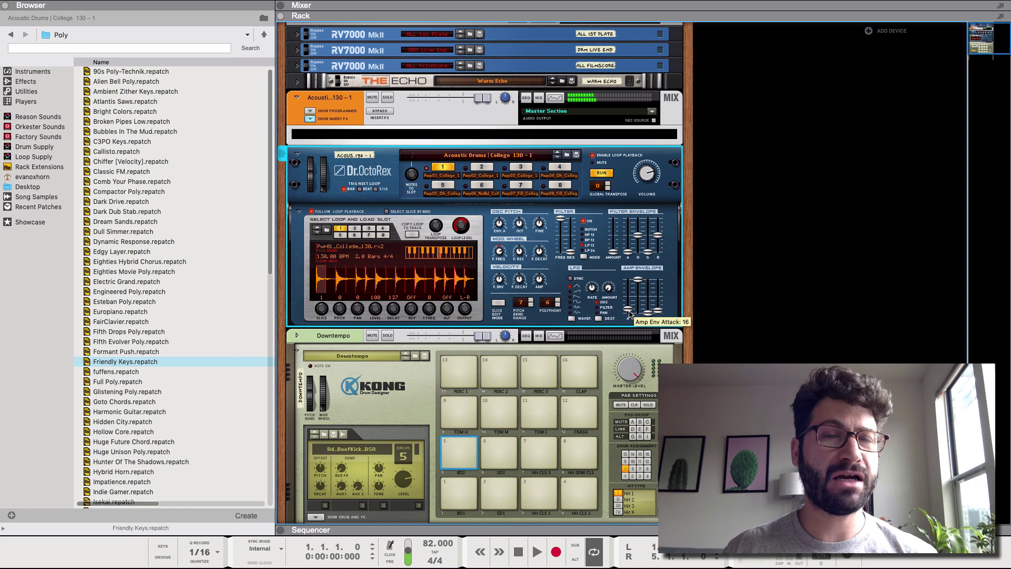
drag(631, 315, 632, 320)
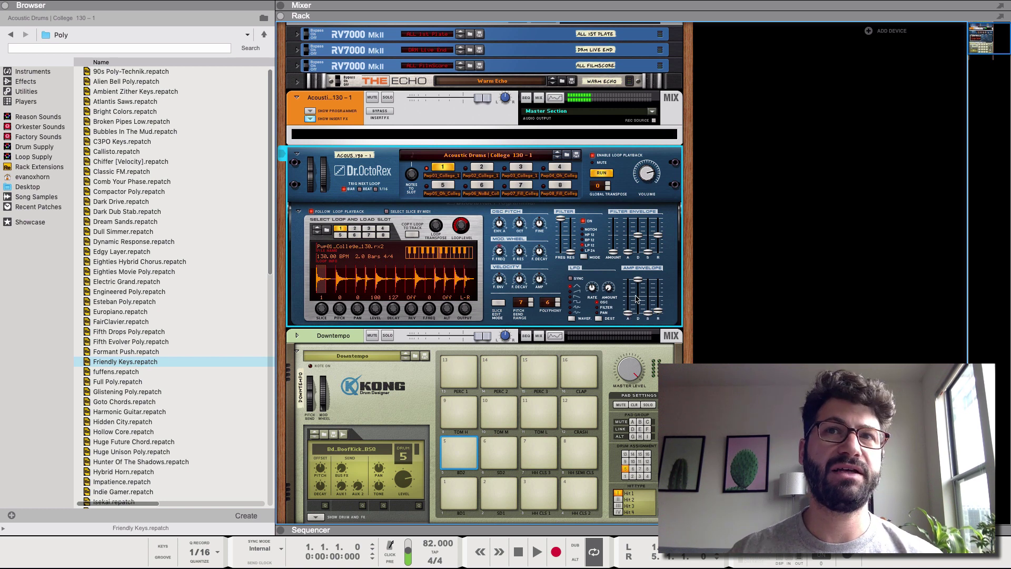
Raise the amp envelope decay to 127 and release to maximum, then stop and deselect
drag(639, 281, 635, 316)
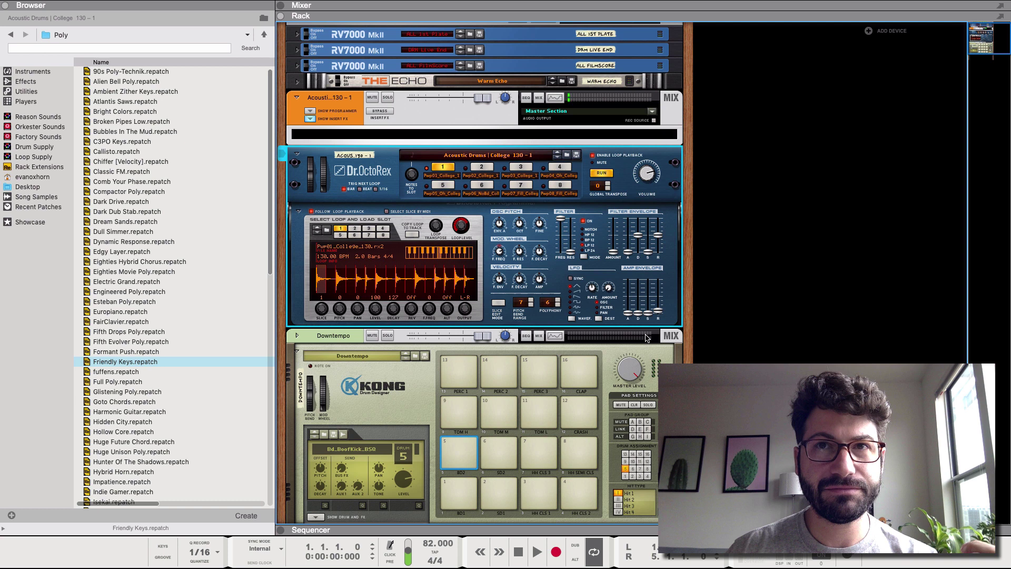
drag(640, 316, 640, 309)
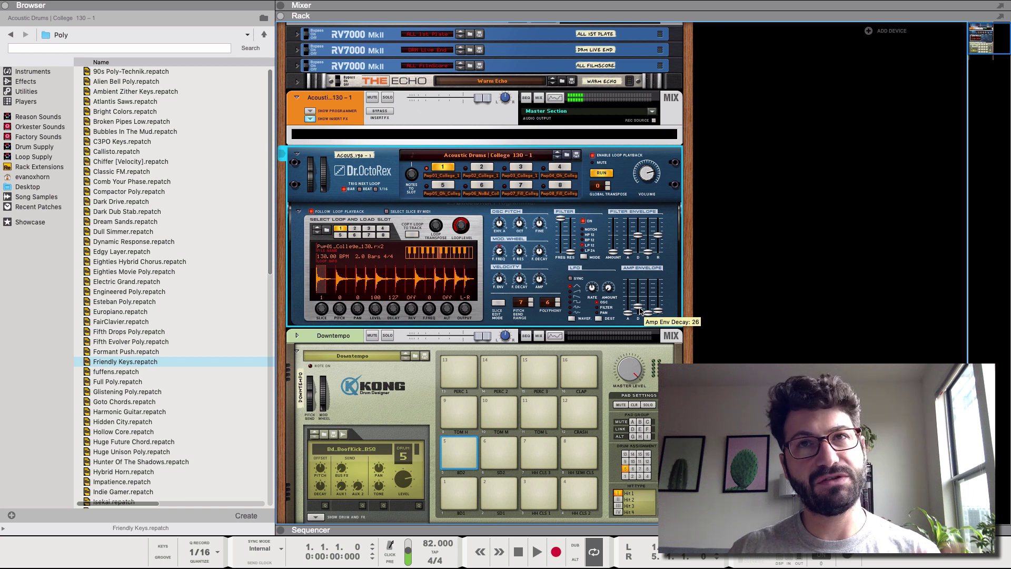
scroll(641, 311, up, 2)
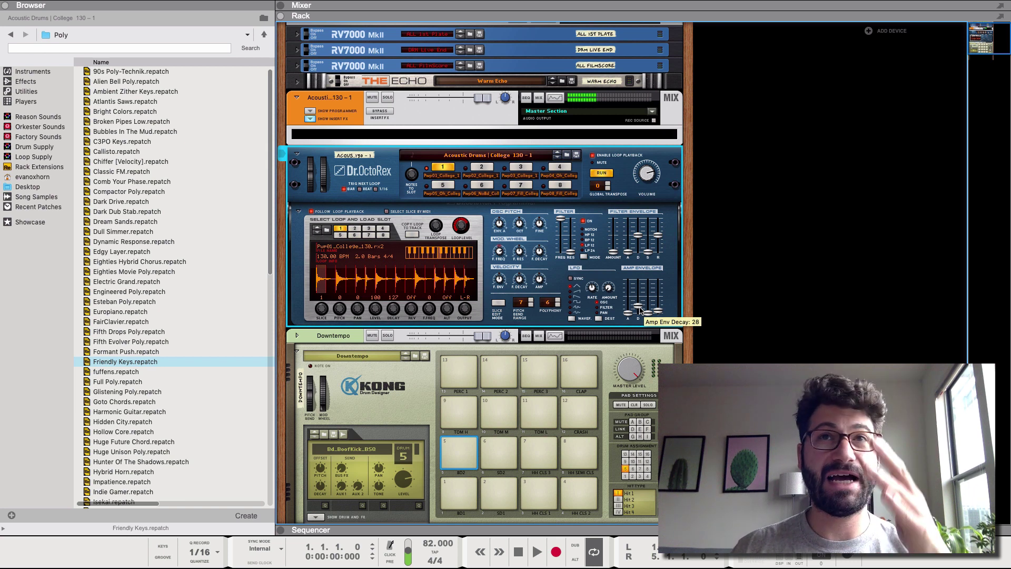
scroll(641, 311, up, 6)
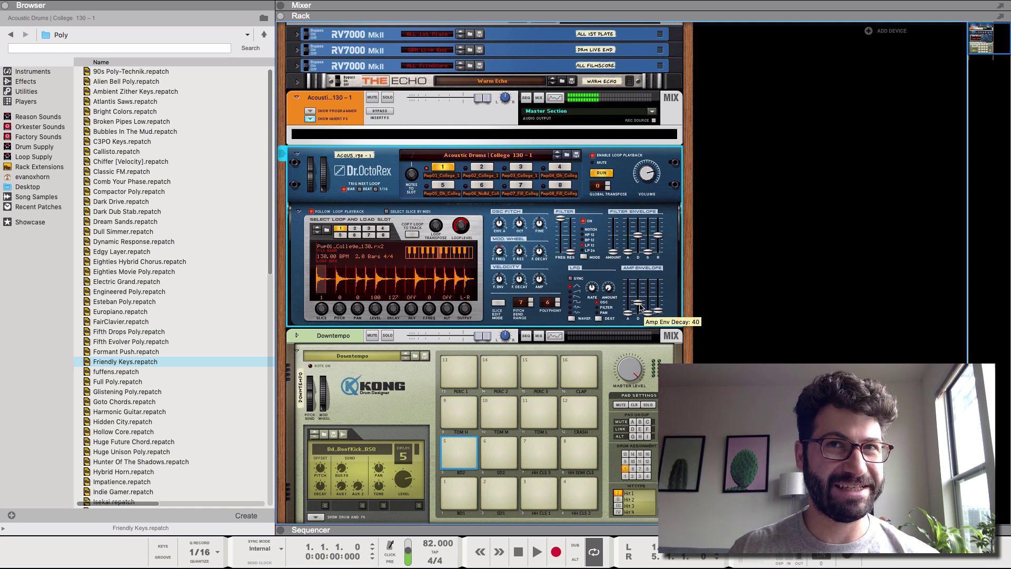
drag(640, 308, 645, 273)
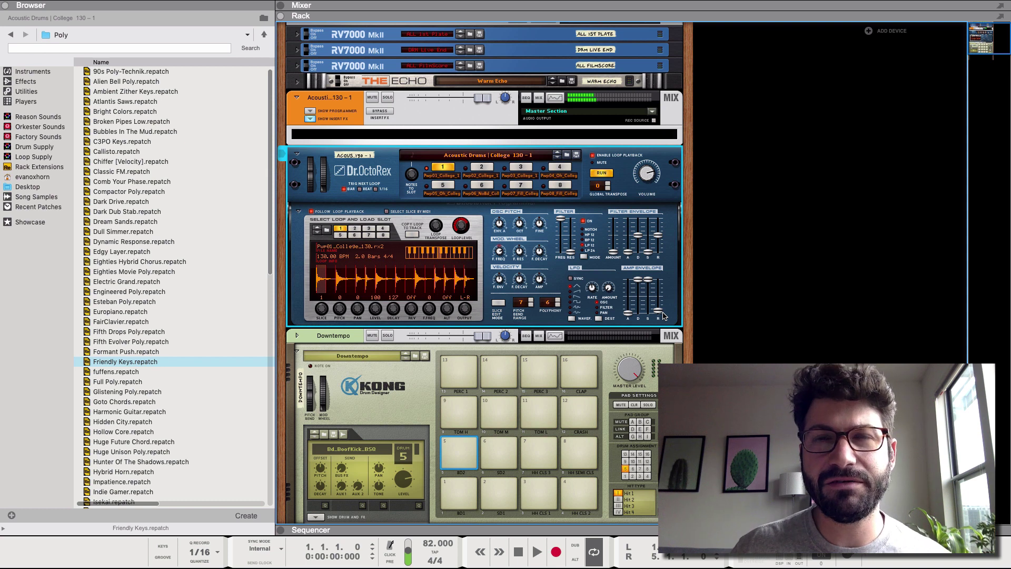
drag(659, 312, 661, 277)
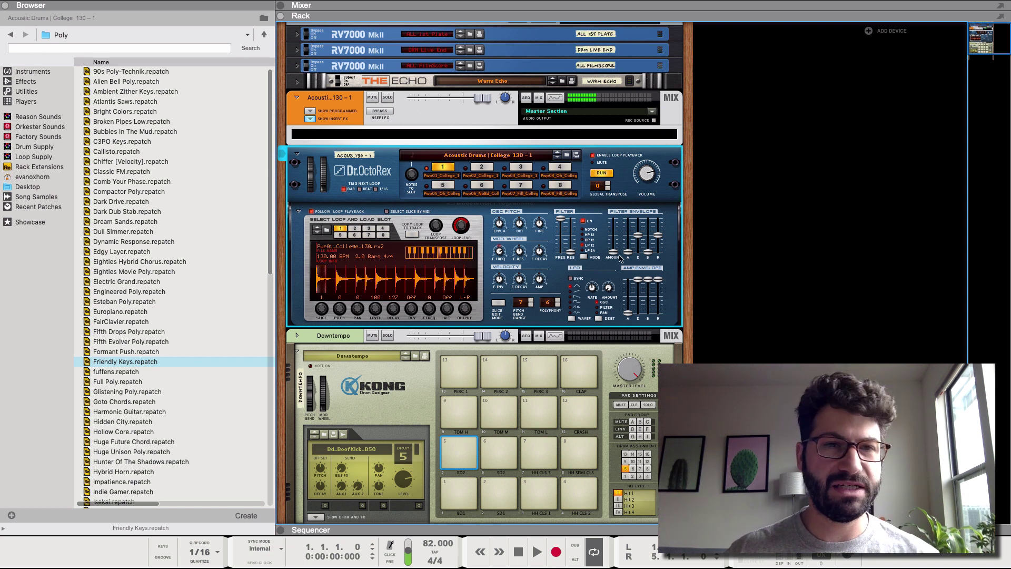
click(599, 174)
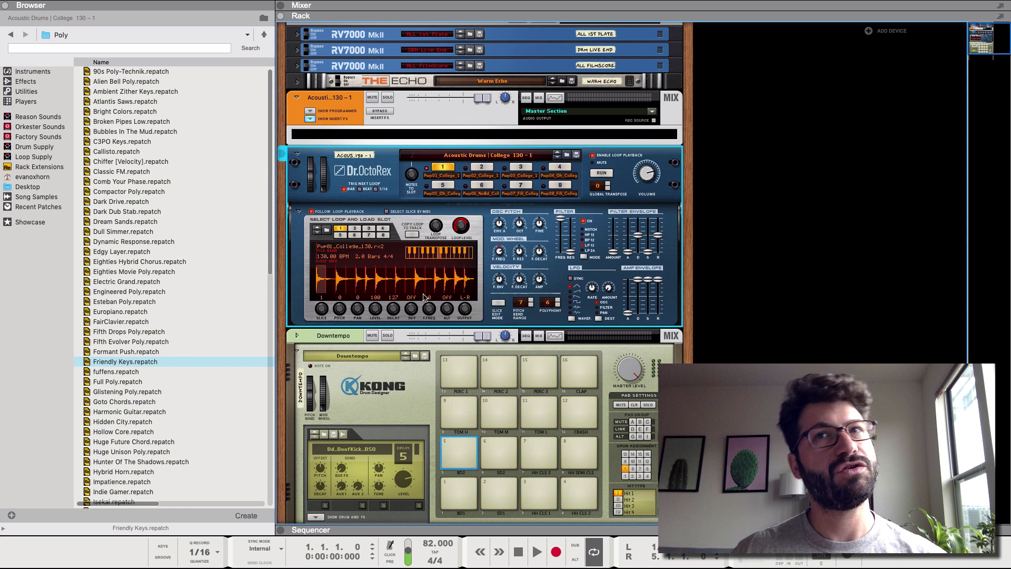
click(822, 133)
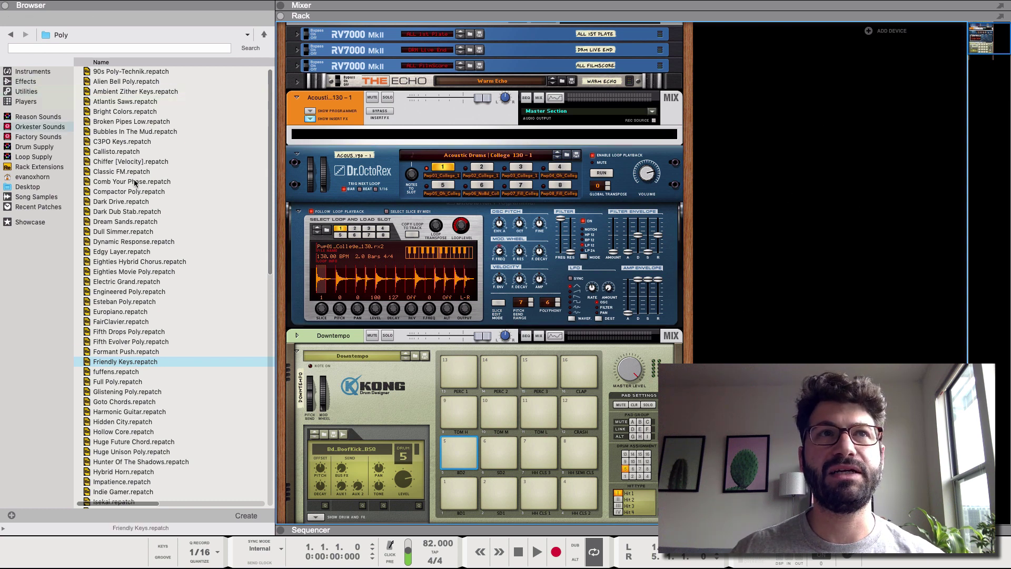
Open the Synth loops folder and load the ElectroHouse 126 loop into a Dr. Octo Rex
right_click(819, 176)
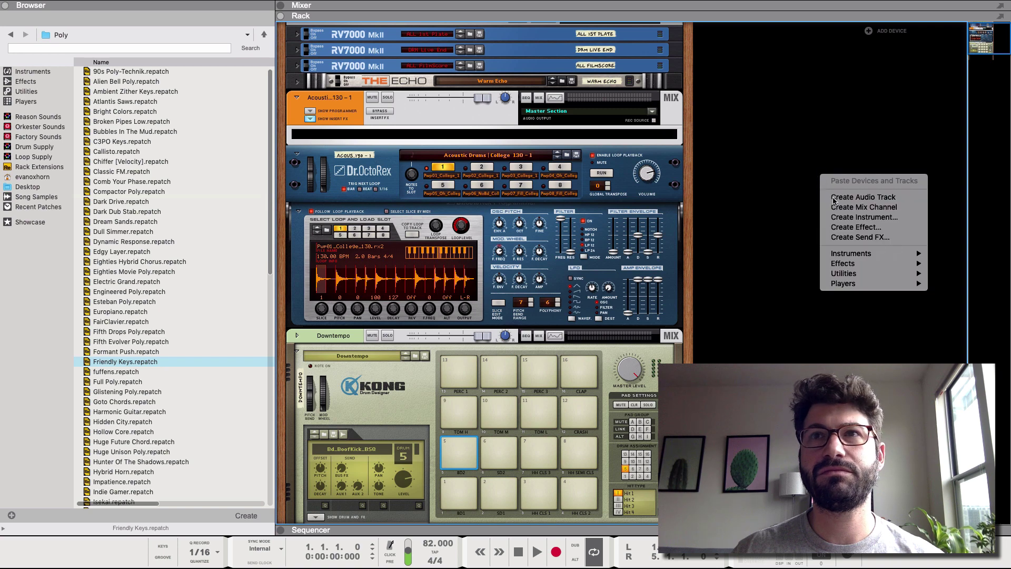
mouse_move(846, 256)
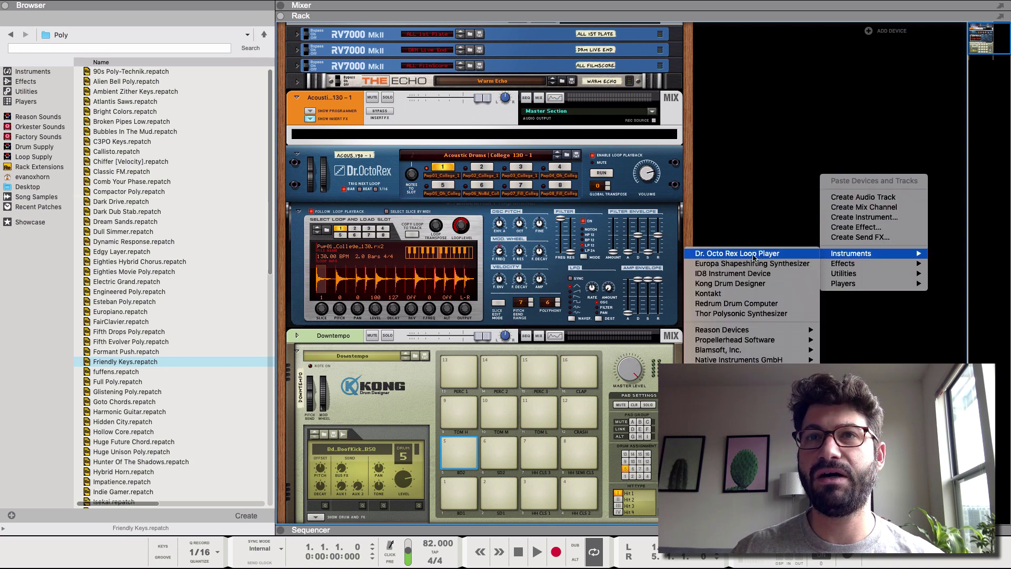
click(785, 115)
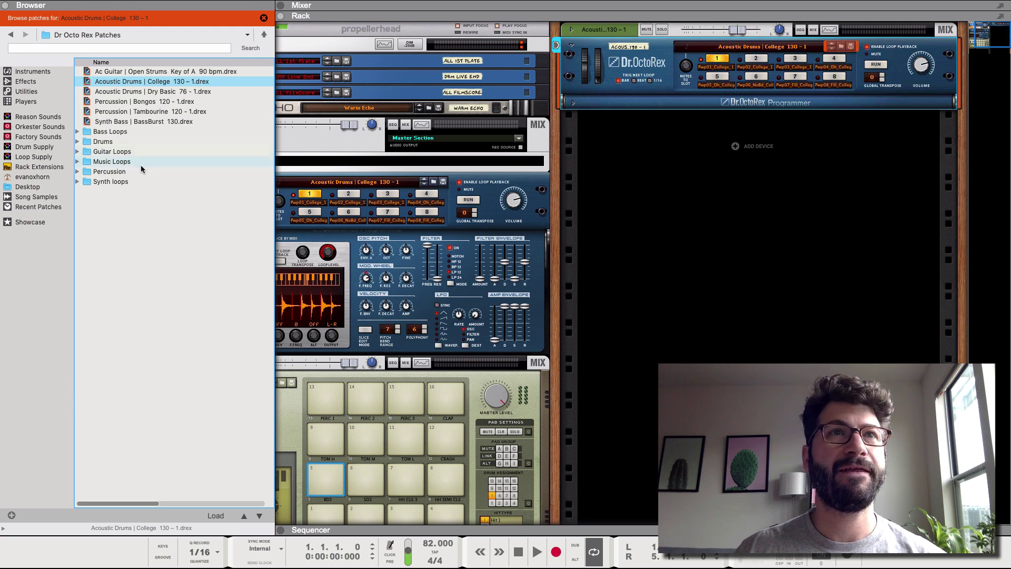
click(129, 182)
double_click(129, 182)
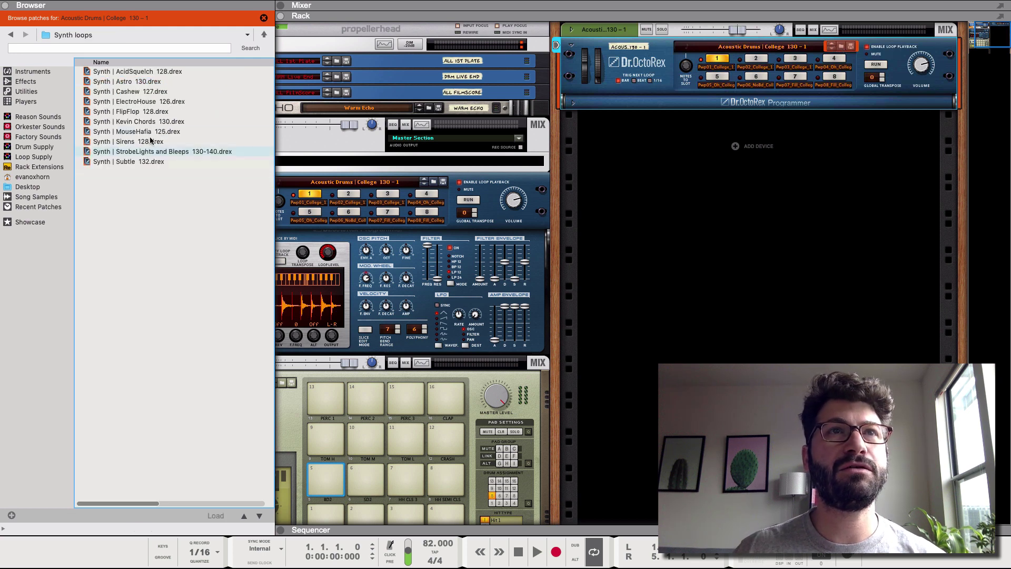
click(161, 102)
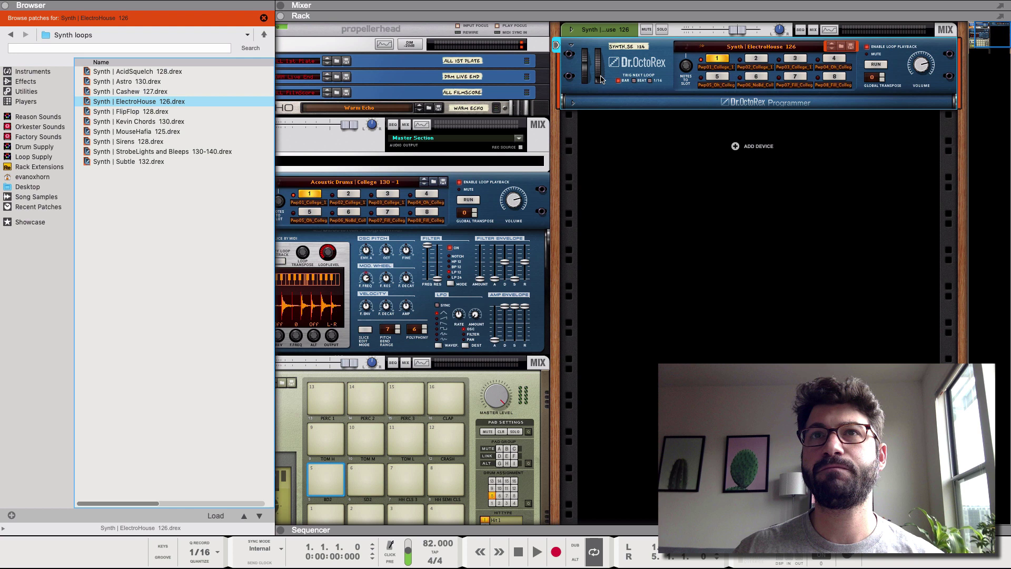
Load the Synth | Kevin Chords 130 loop and make slot 4, KevinChords4, active
click(573, 103)
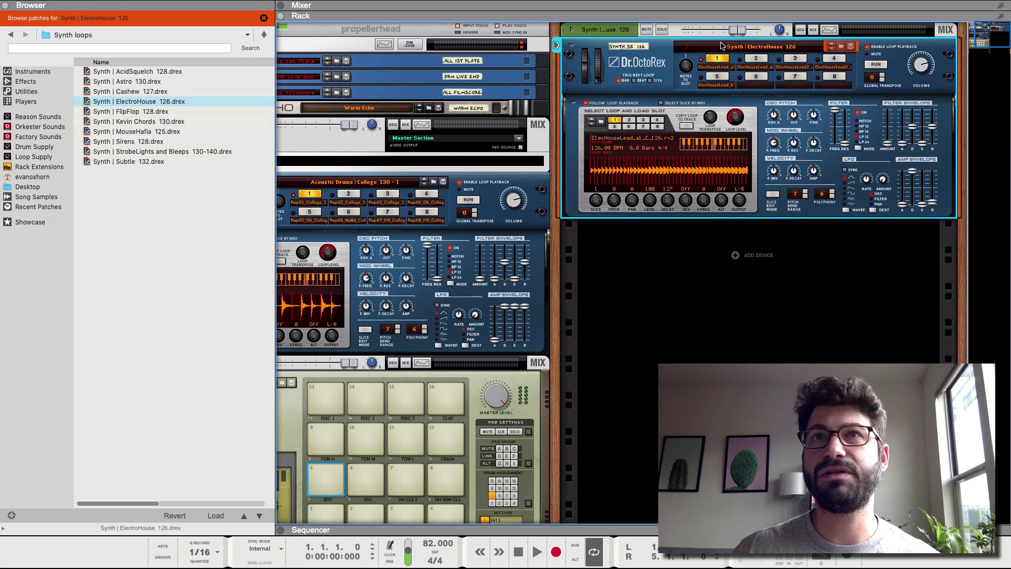
click(755, 59)
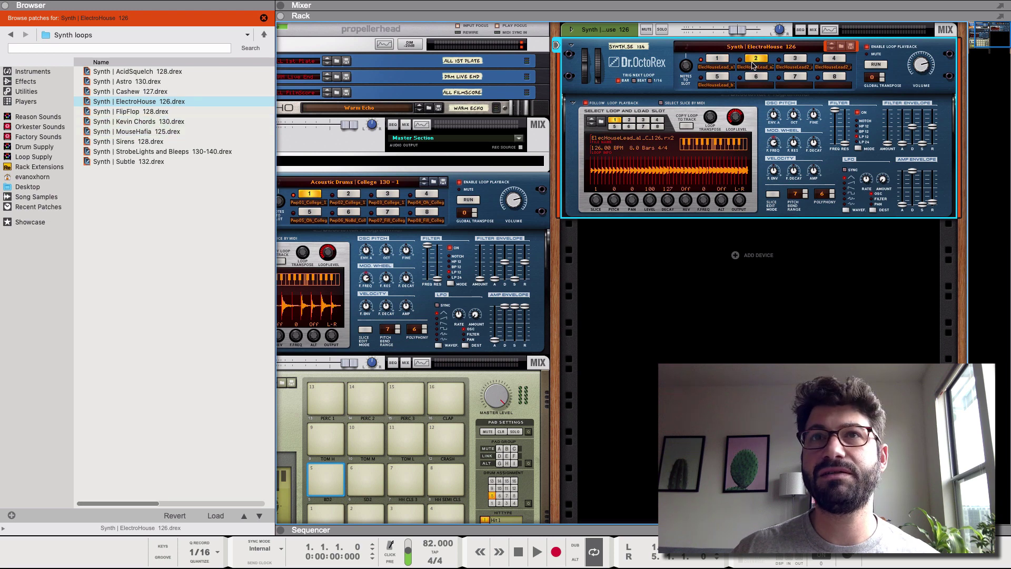
click(149, 122)
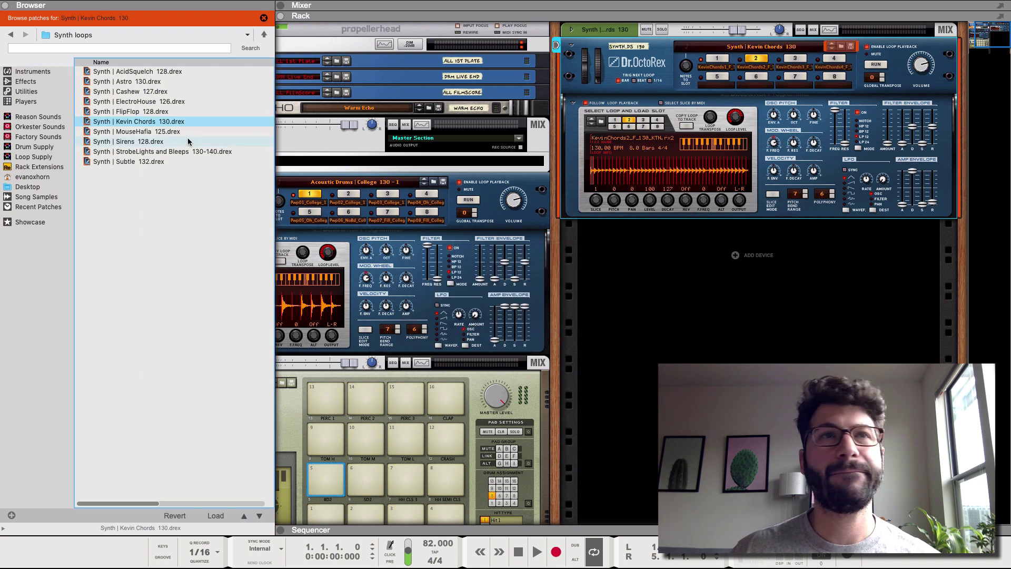
click(716, 61)
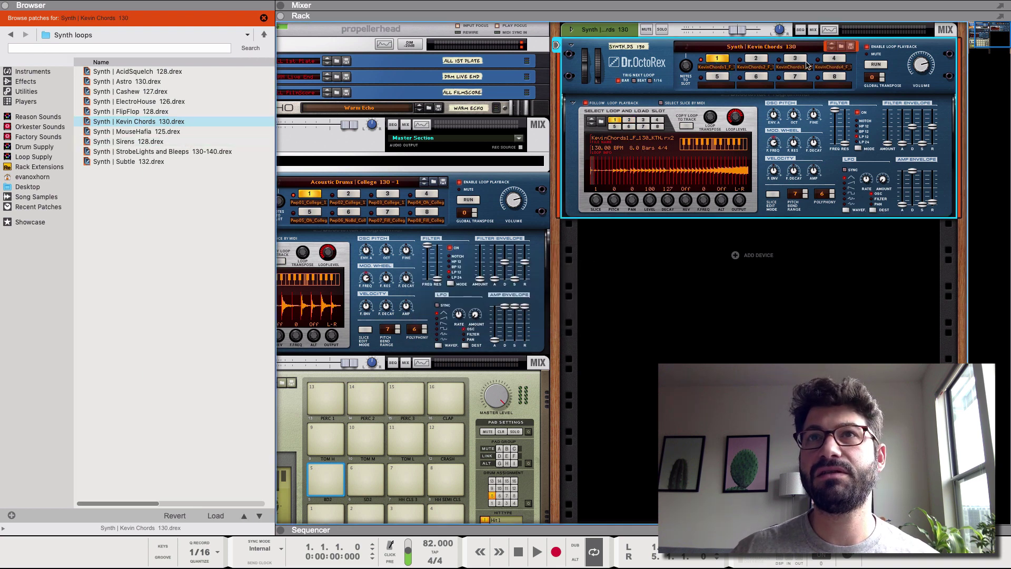
click(836, 59)
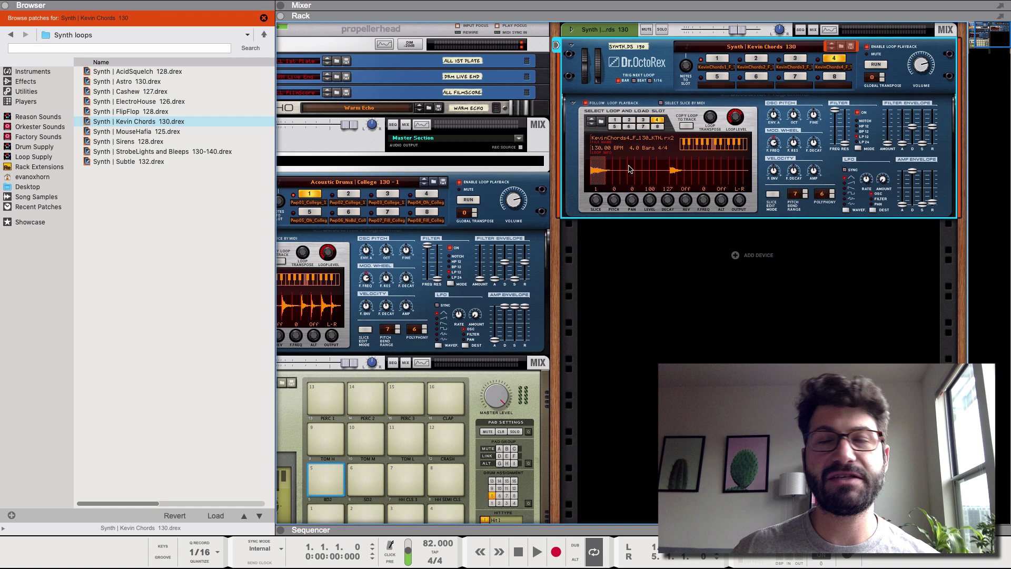
Play the Kevin Chords loop and raise its channel level to 8.06 dB
click(572, 103)
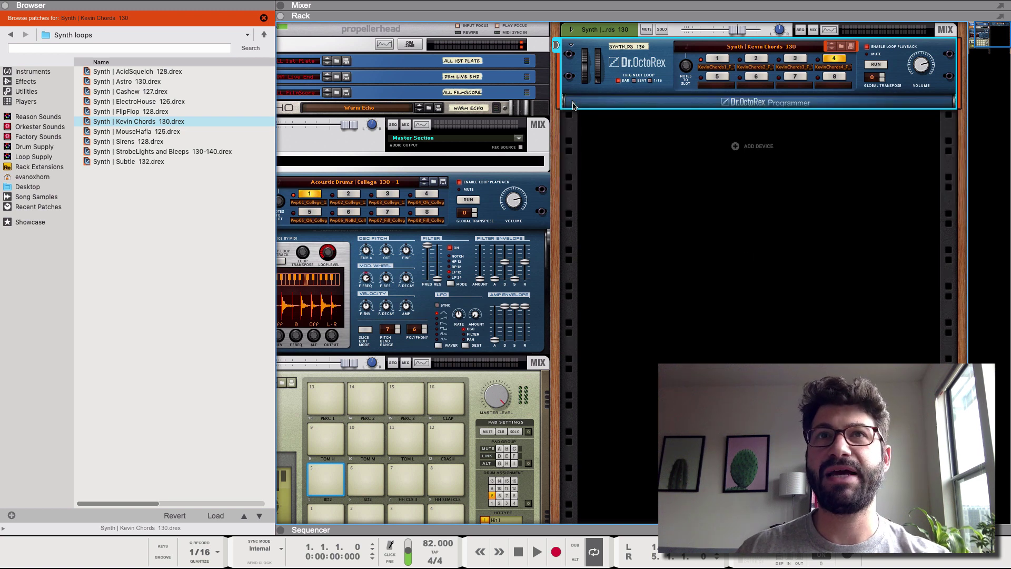
click(572, 103)
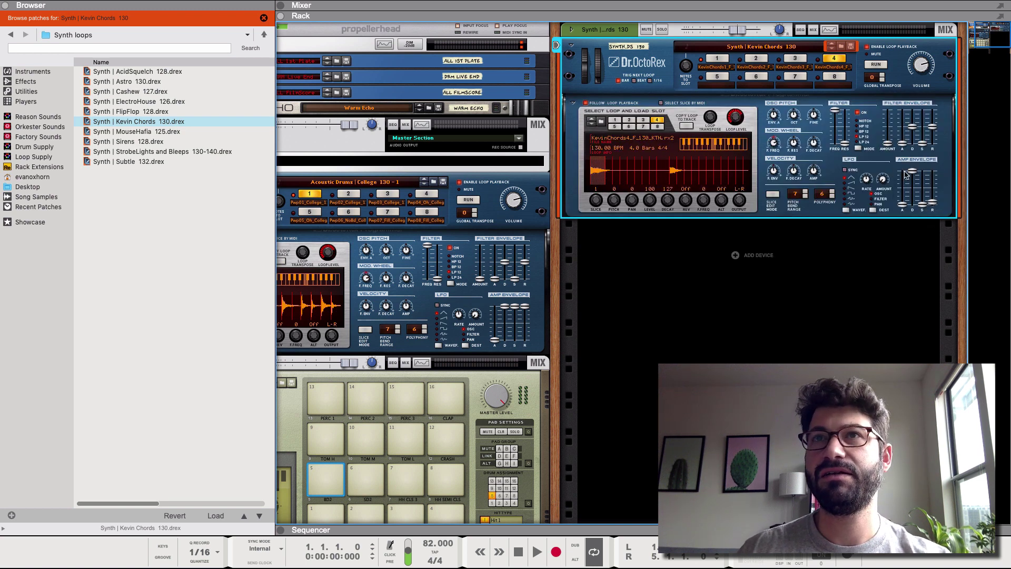
click(876, 65)
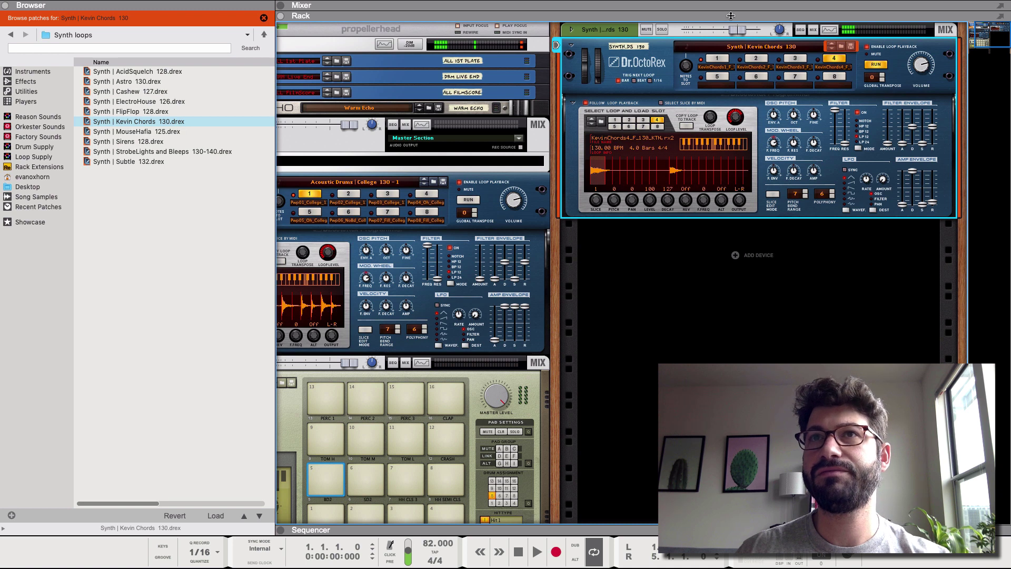
drag(737, 30, 834, 30)
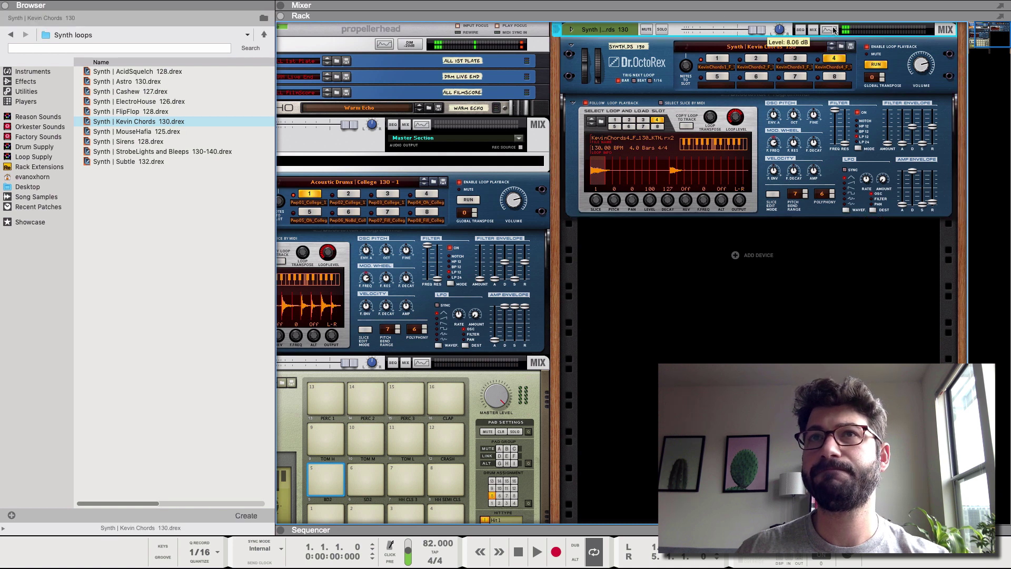
click(919, 66)
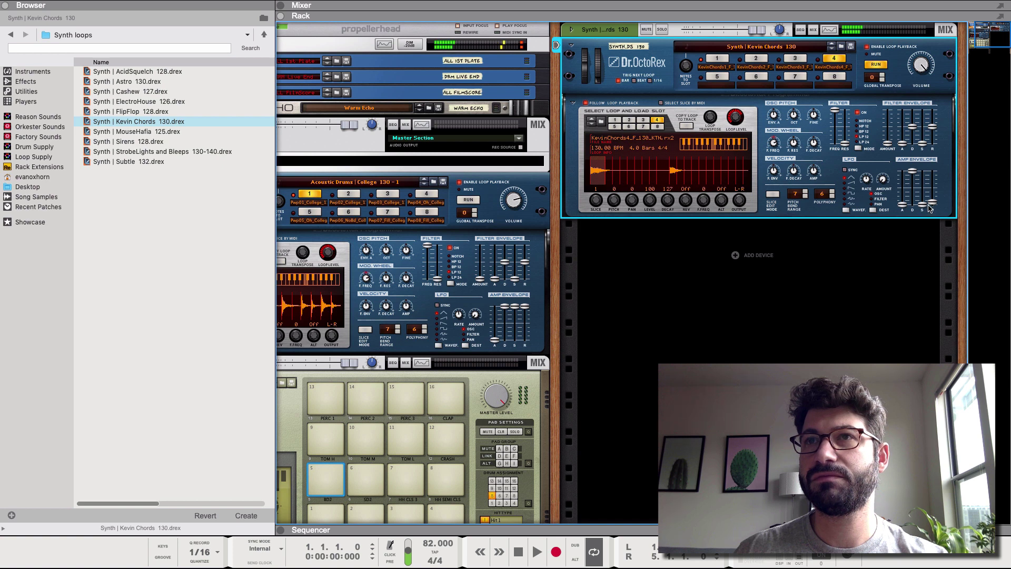
Drop the amp sustain and release to zero, audition it, then delete the synth group
drag(931, 211, 922, 171)
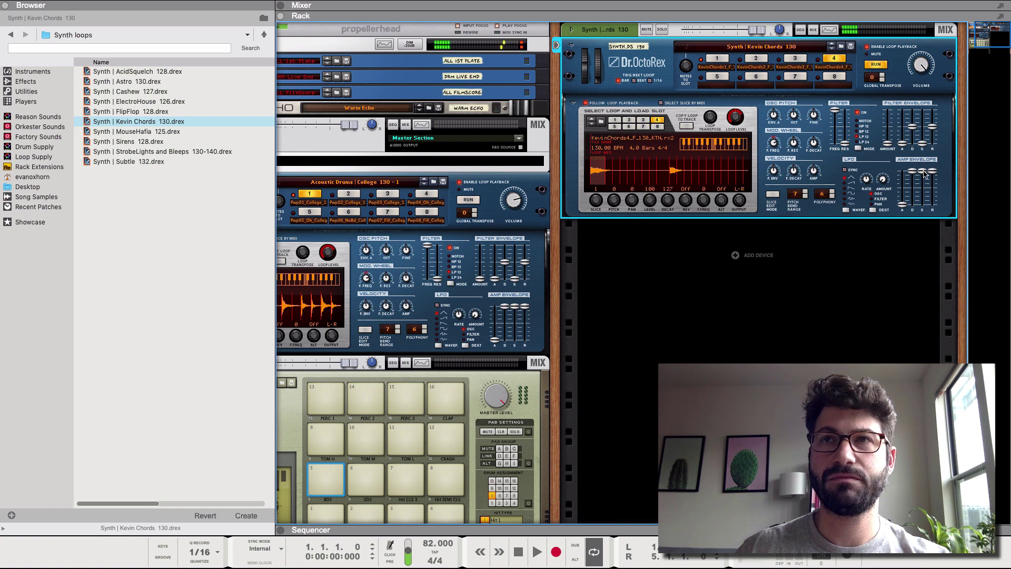
drag(926, 173, 934, 207)
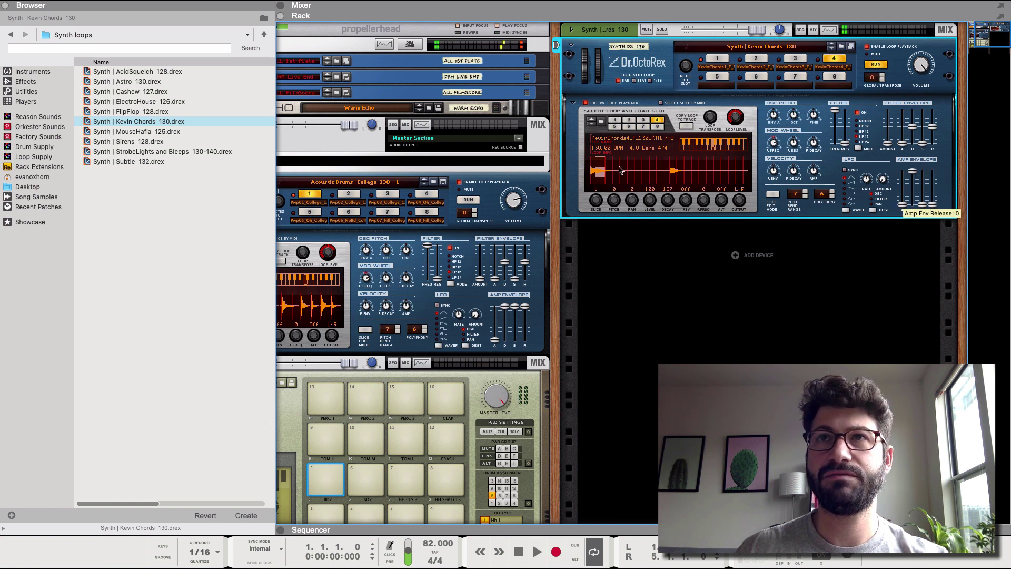
click(879, 64)
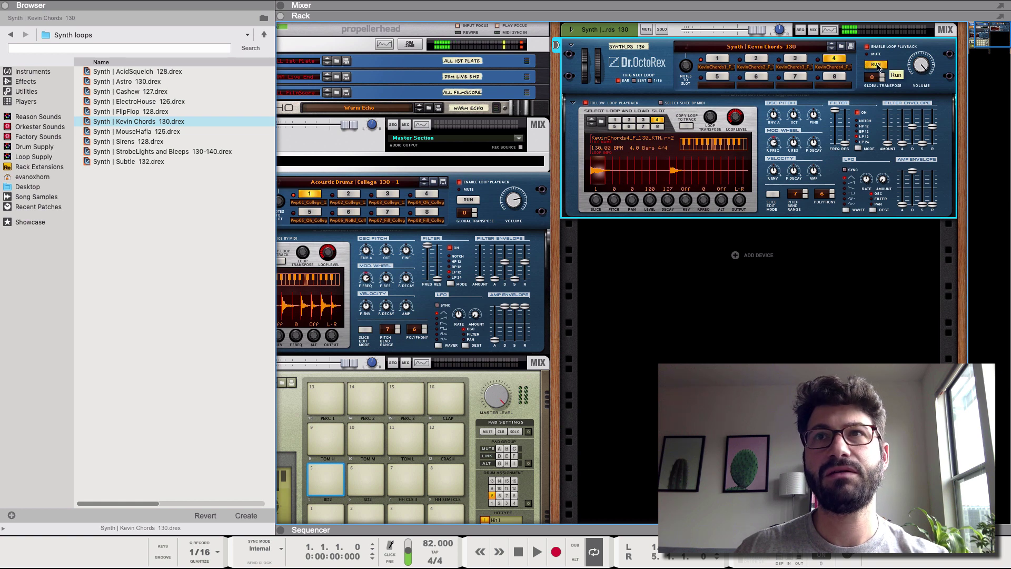
click(877, 65)
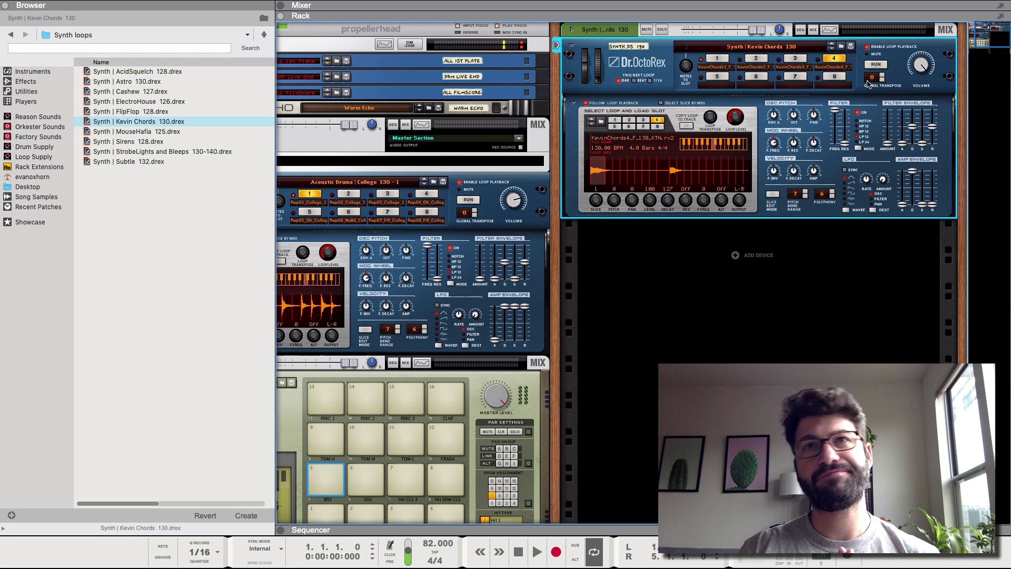
click(632, 27)
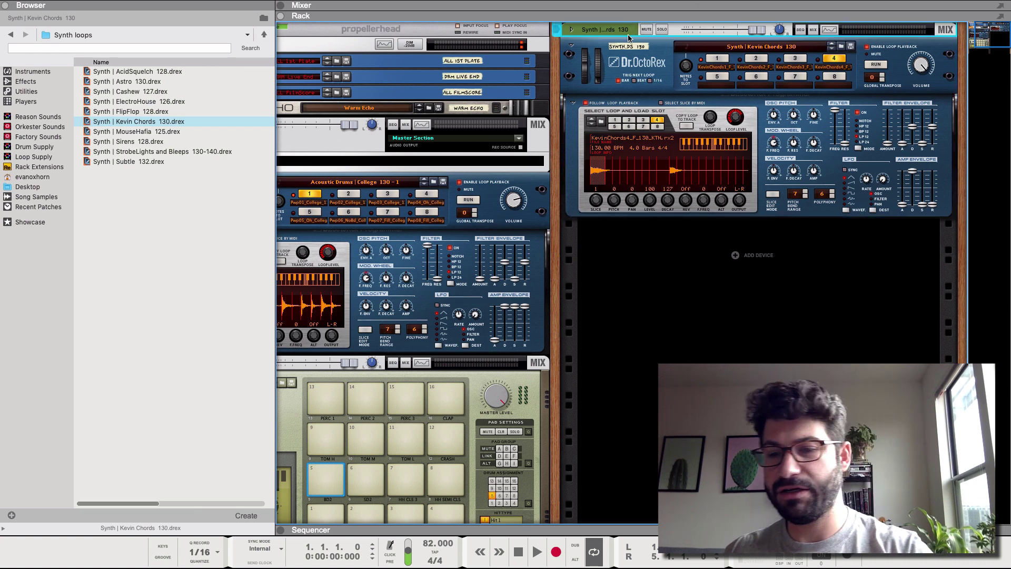
key(Delete)
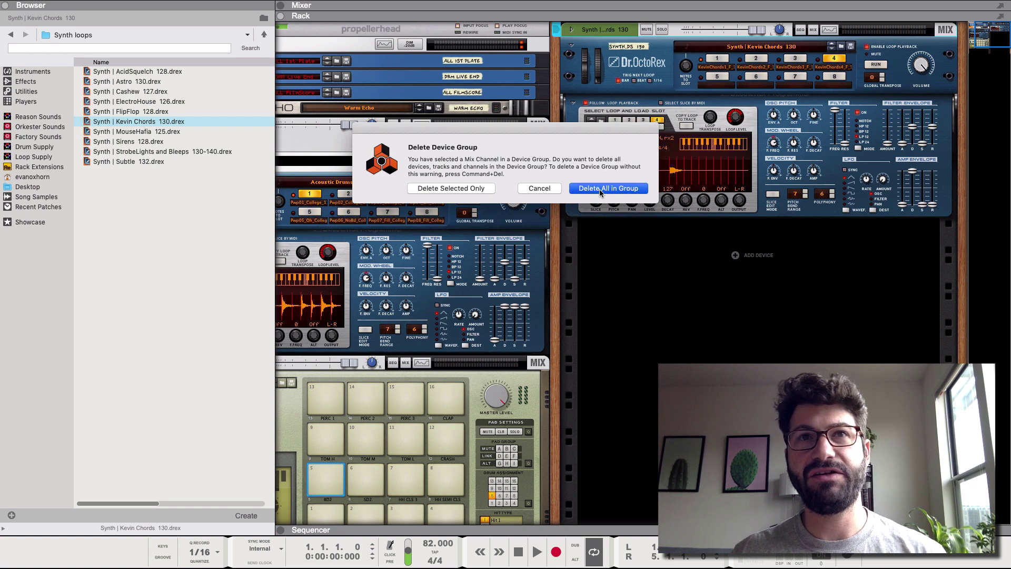
Confirm deleting the synth group and set the College drum loop's amp release to 0
click(592, 189)
click(359, 149)
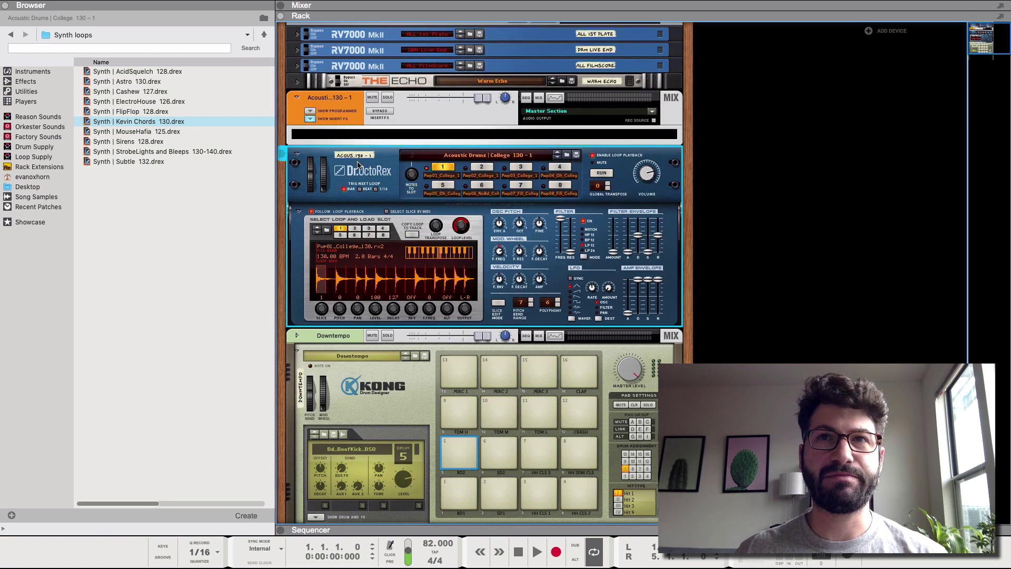
drag(653, 282, 664, 348)
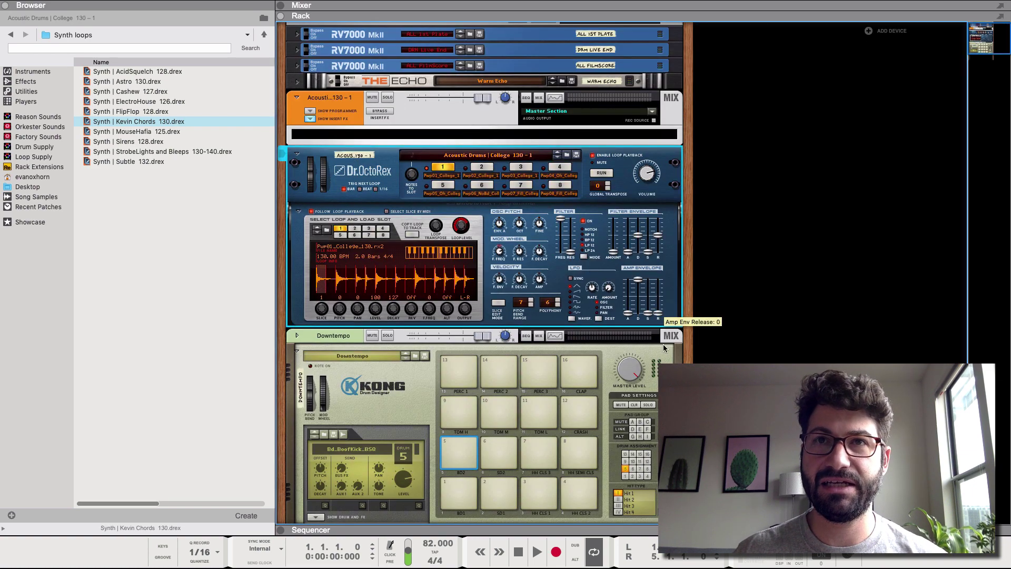
Play the drum loop and adjust its amp envelope decay by ear
click(606, 175)
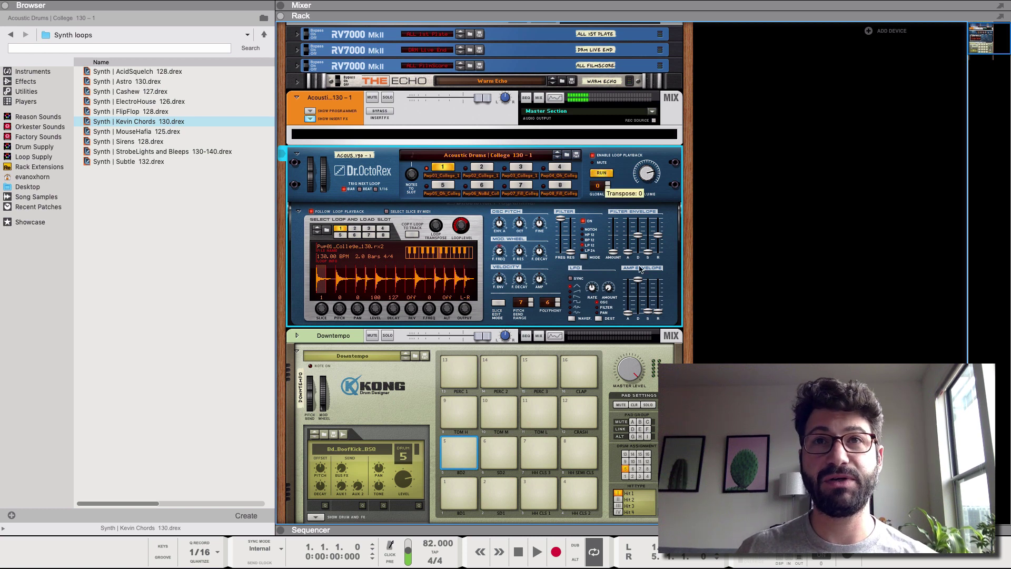
drag(640, 285, 642, 302)
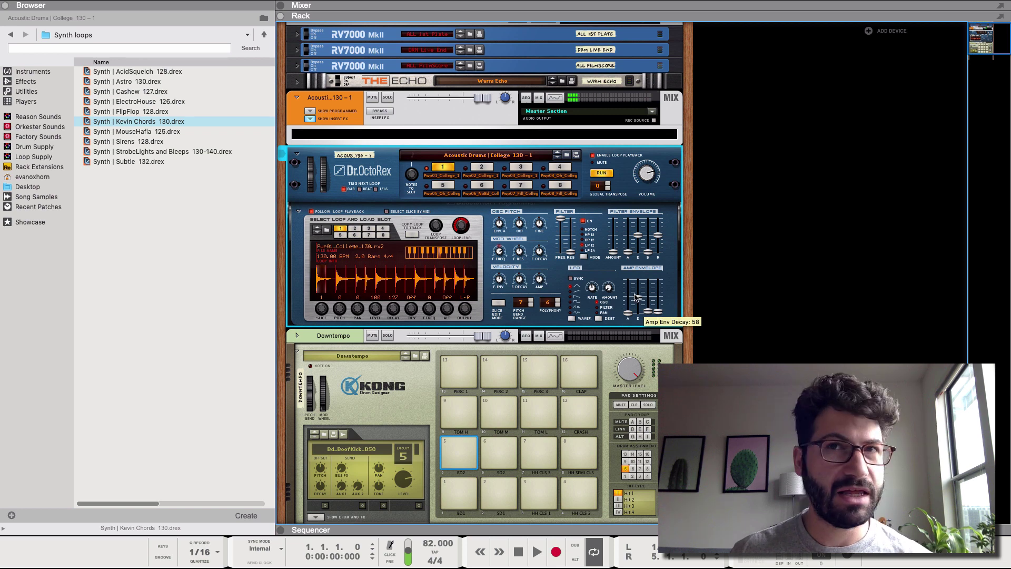
drag(635, 295, 653, 316)
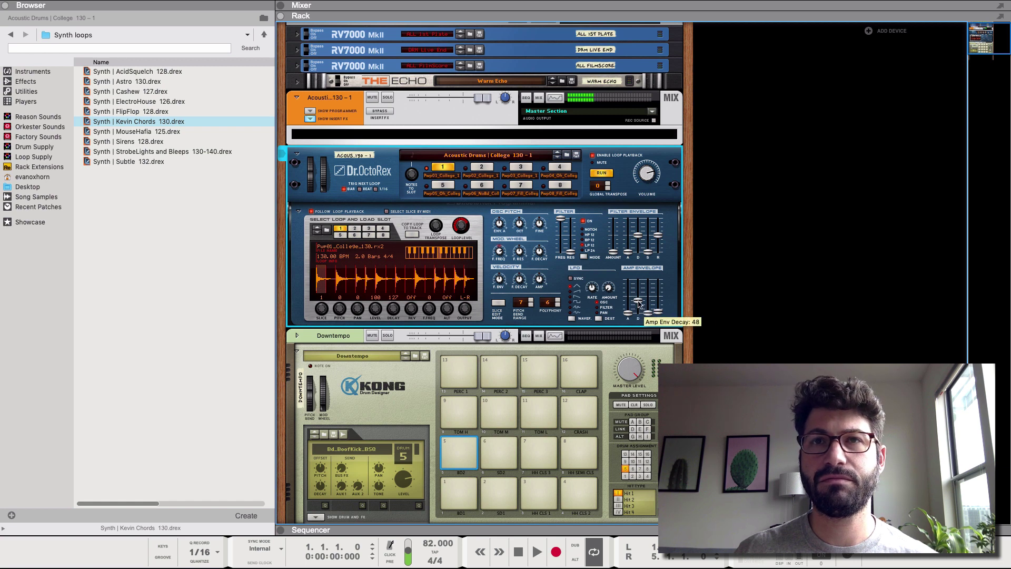
mouse_move(639, 305)
mouse_down()
mouse_move(651, 244)
mouse_move(642, 305)
mouse_up()
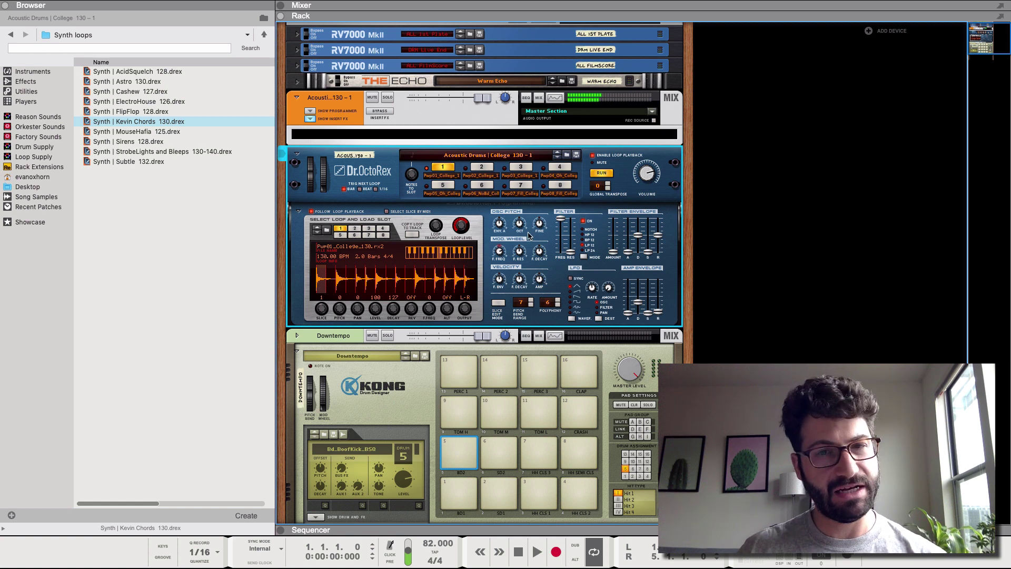
Enable a low-pass filter at 13.66 kHz on the Acoustic channel's Spectrum EQ
click(554, 98)
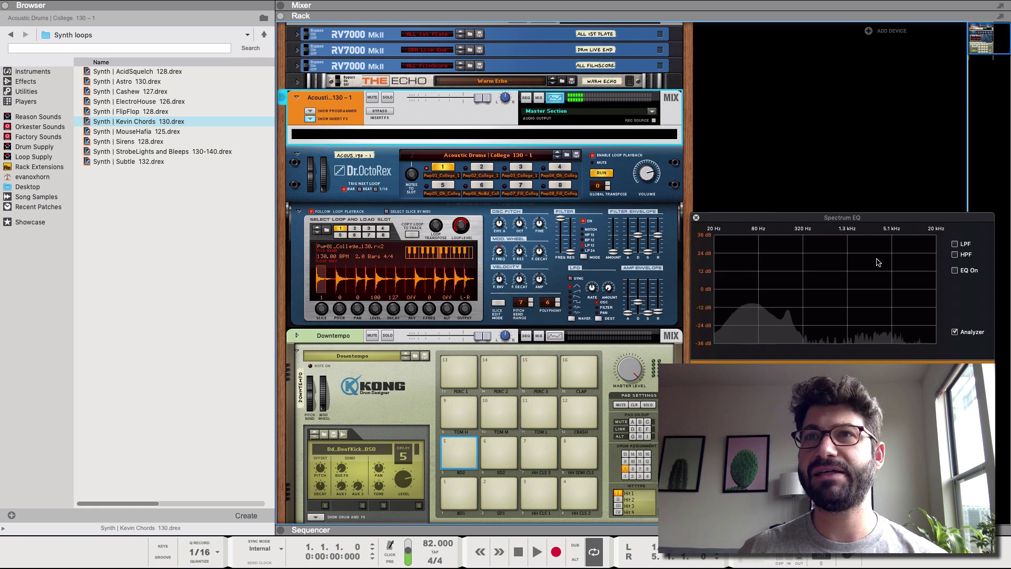
click(955, 244)
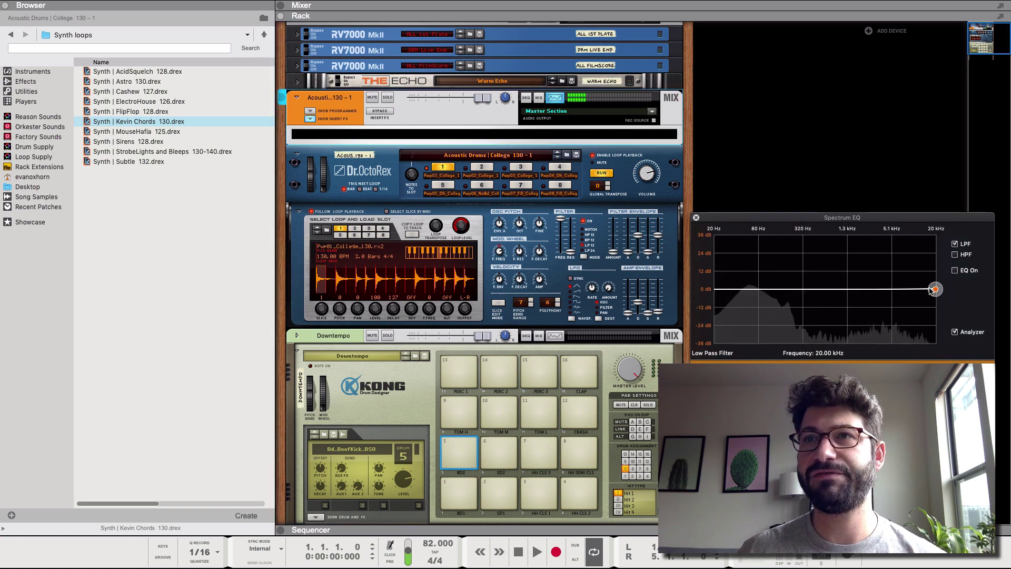
drag(936, 289, 898, 296)
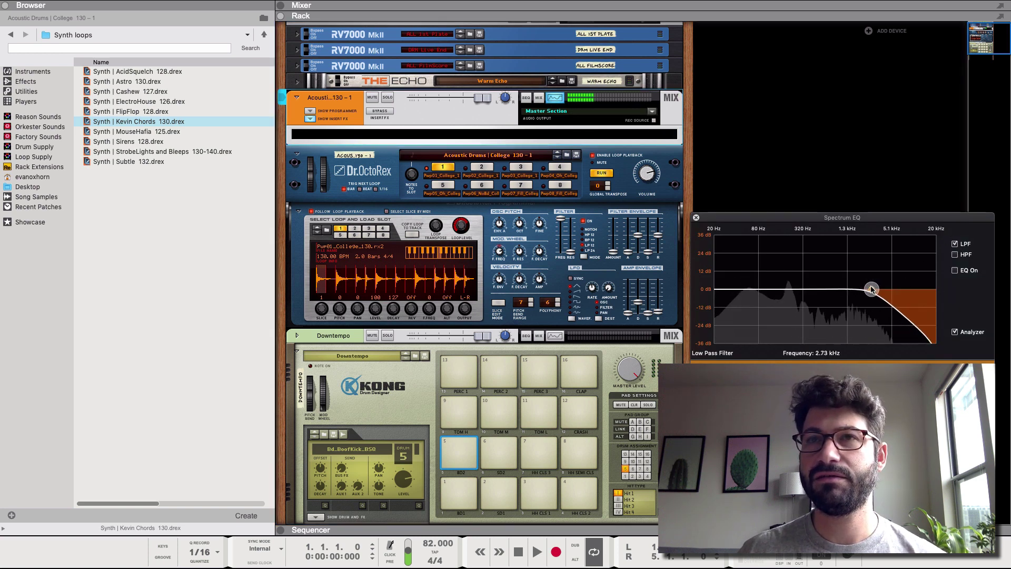
Retune the drum loop's amp envelope decay up and down
drag(638, 302, 638, 279)
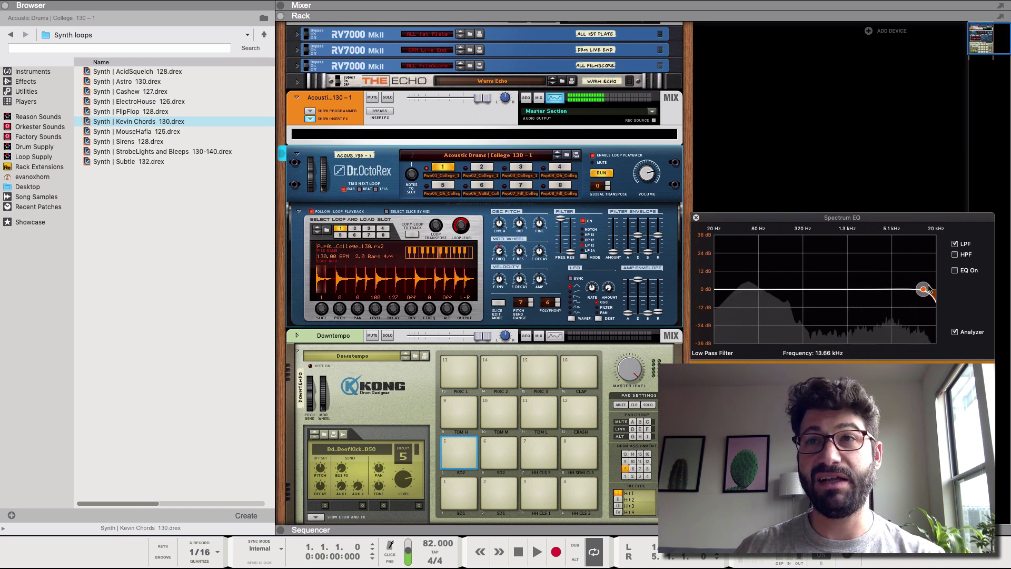
drag(638, 280, 639, 304)
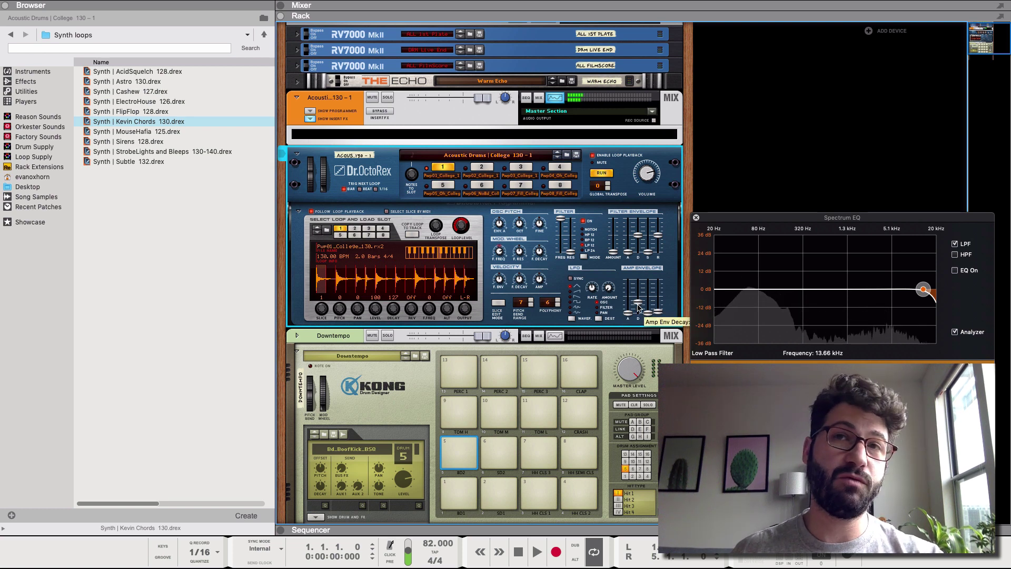
mouse_move(639, 308)
mouse_down()
mouse_move(639, 285)
mouse_move(627, 305)
mouse_up()
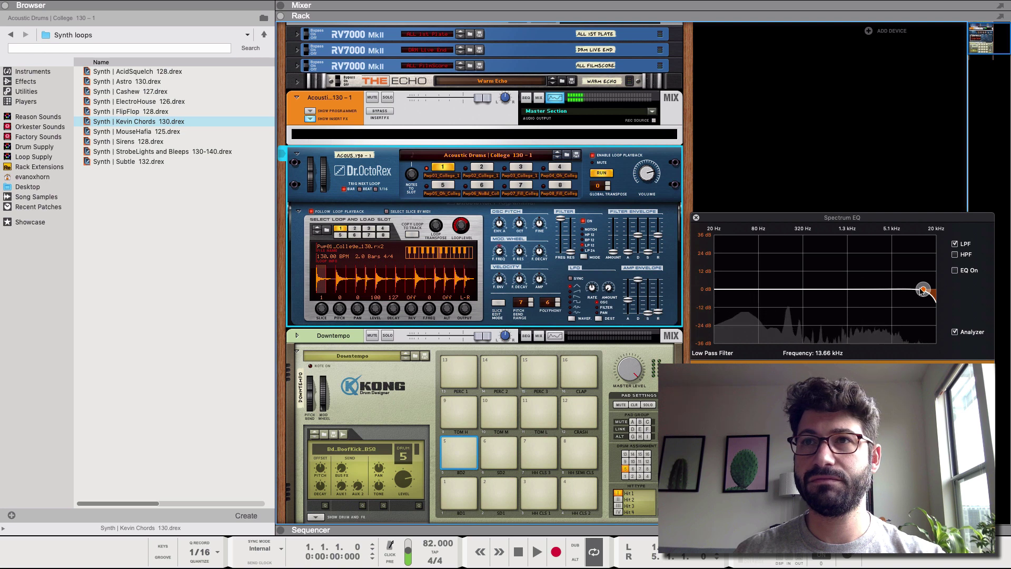
Swap the low-pass filter for a high-pass filter at about 272 Hz
click(955, 244)
click(955, 255)
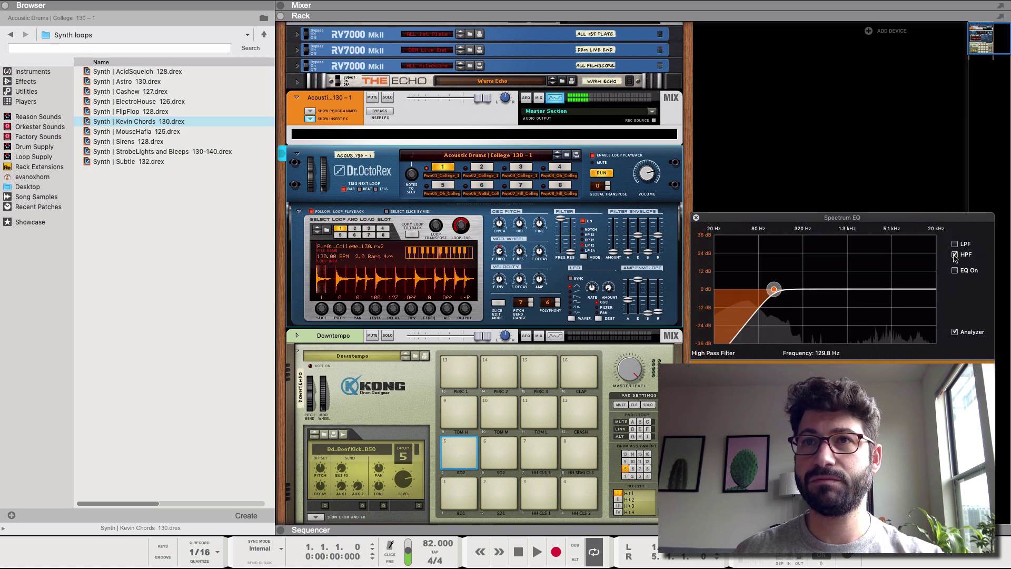
drag(775, 291, 801, 290)
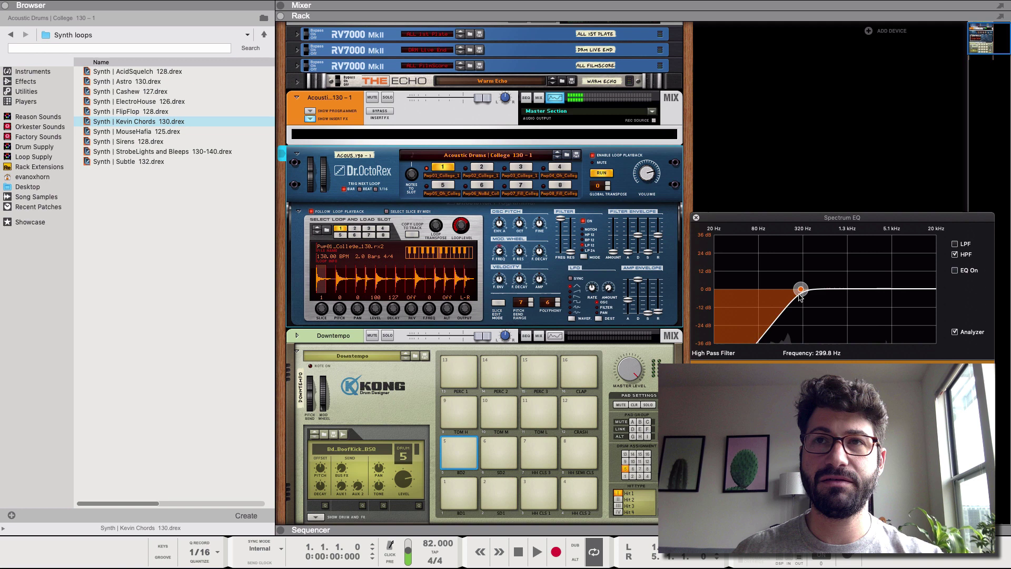
Max the drum amp sustain and release, set attack to 50, then move the high-pass to 982.4 Hz and disable it
click(649, 315)
drag(649, 315, 650, 271)
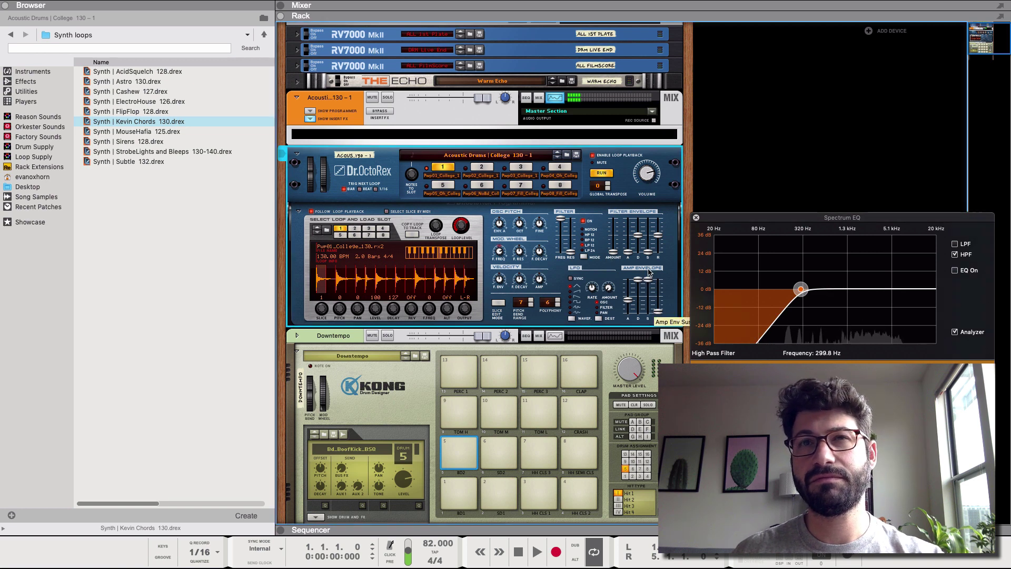
drag(658, 312, 664, 228)
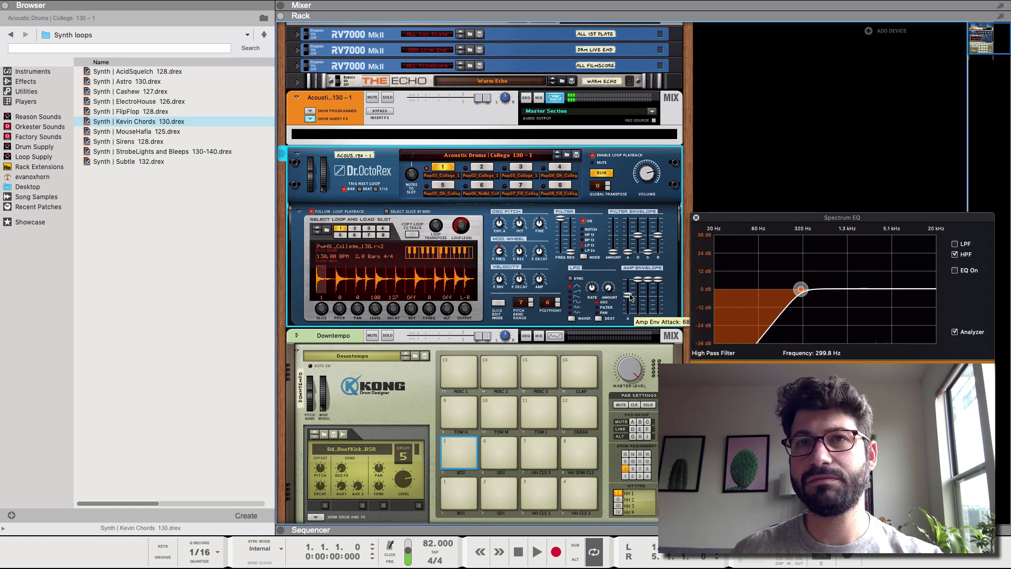
drag(631, 299, 637, 287)
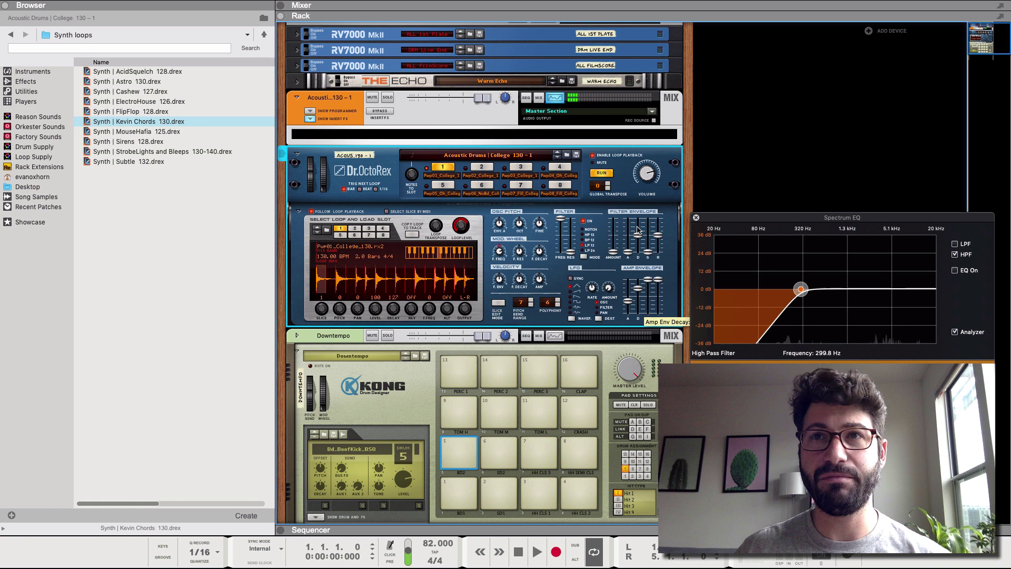
drag(803, 288, 839, 288)
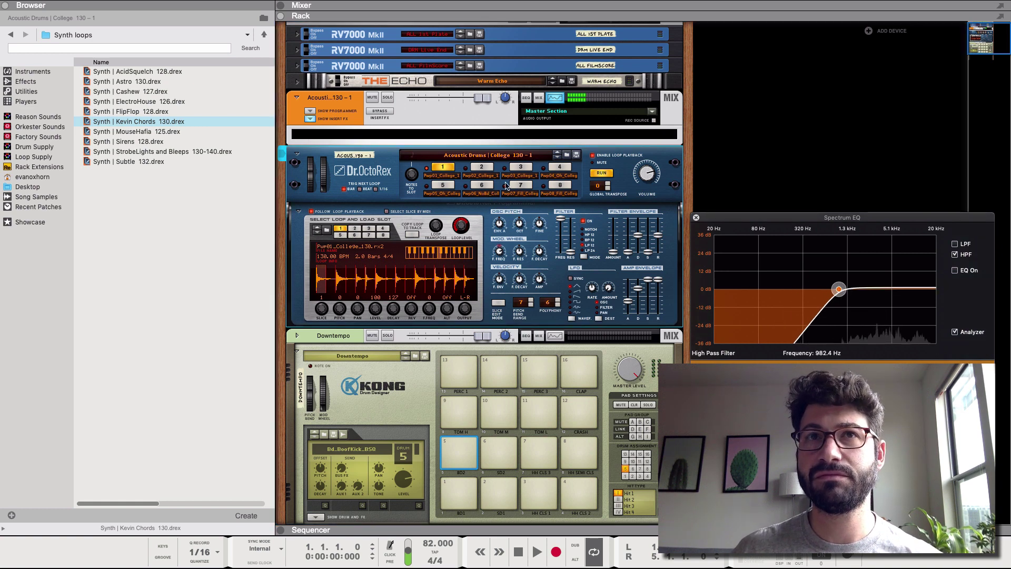
click(955, 255)
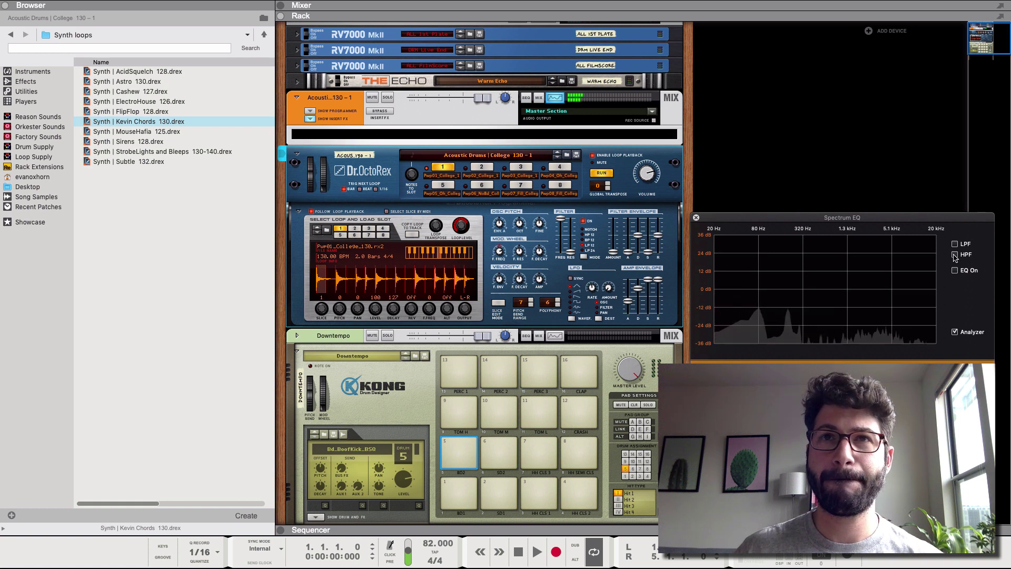
Re-enable the 982.4 Hz high-pass and pull the drum amp attack and release to zero
click(955, 255)
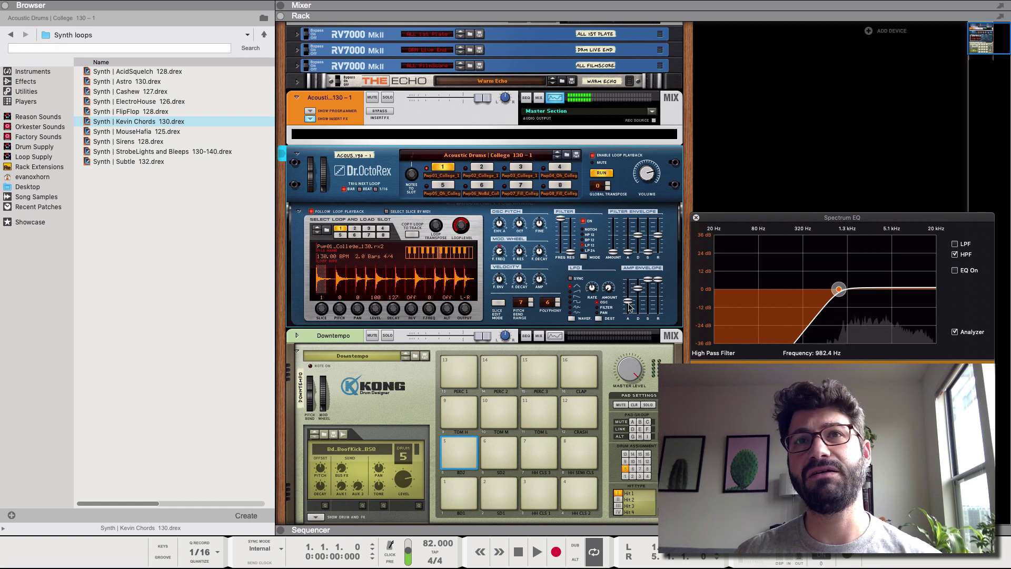
drag(629, 304, 629, 314)
mouse_move(657, 279)
mouse_down()
mouse_move(658, 314)
mouse_move(648, 314)
mouse_move(638, 280)
mouse_up()
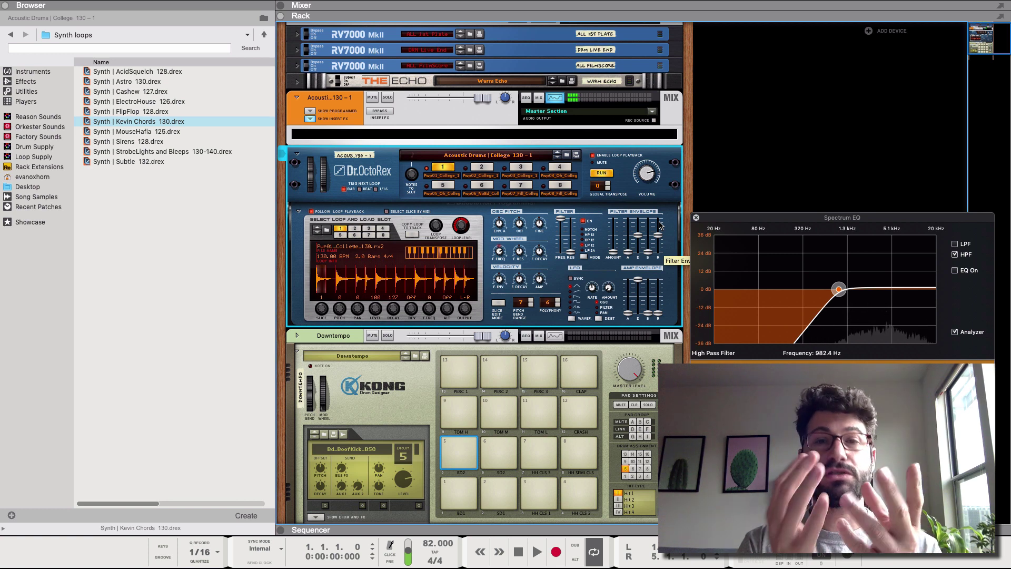
Stop playback, lower the amp envelope decay, and close the Spectrum EQ
click(609, 173)
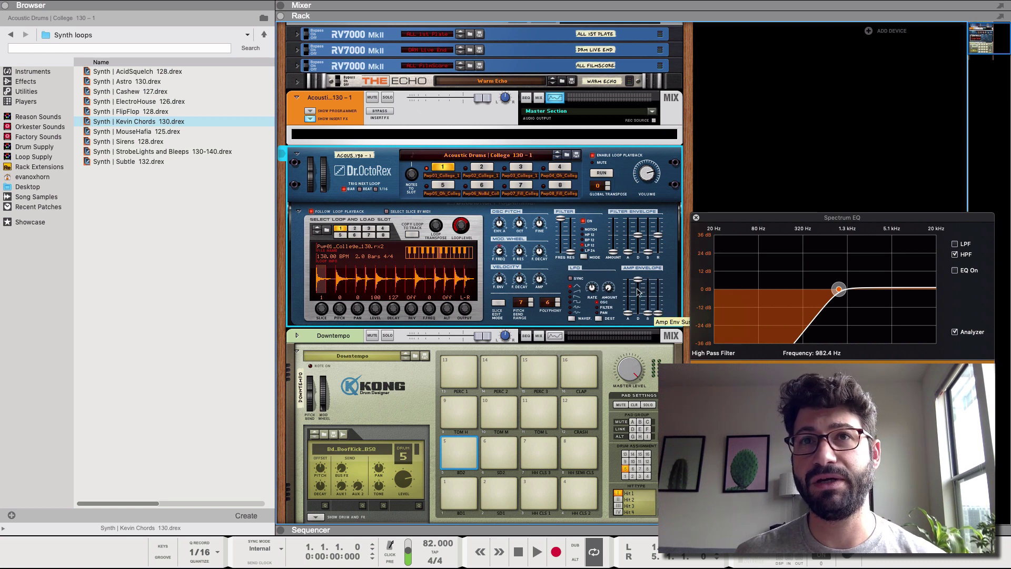
drag(639, 281, 640, 301)
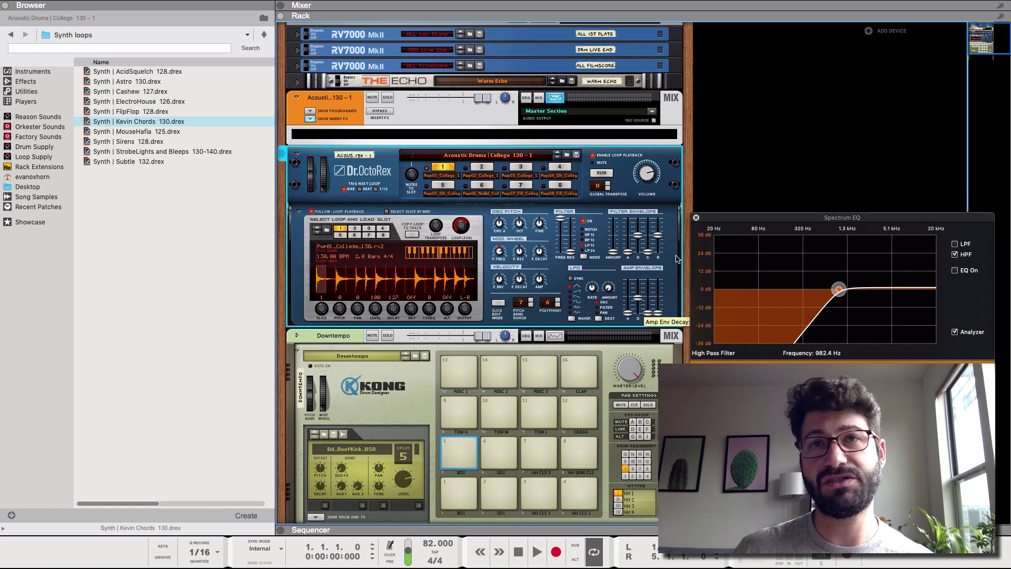
click(696, 218)
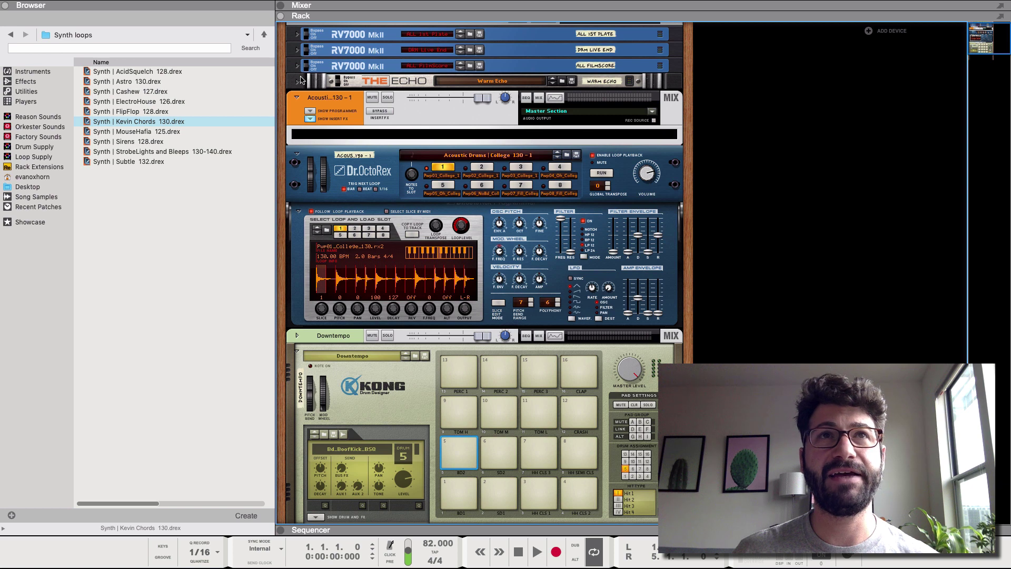
Browse to Drums > Electronic Drums > -Bomb Squad (BSQ) and create Beats 90-99 bpm - 2
click(264, 34)
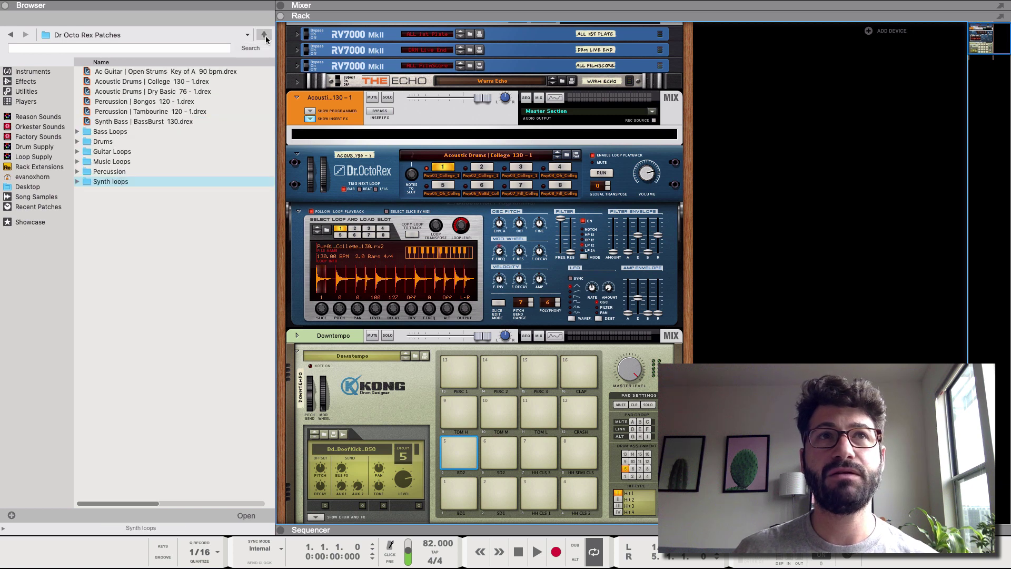
double_click(130, 143)
double_click(138, 87)
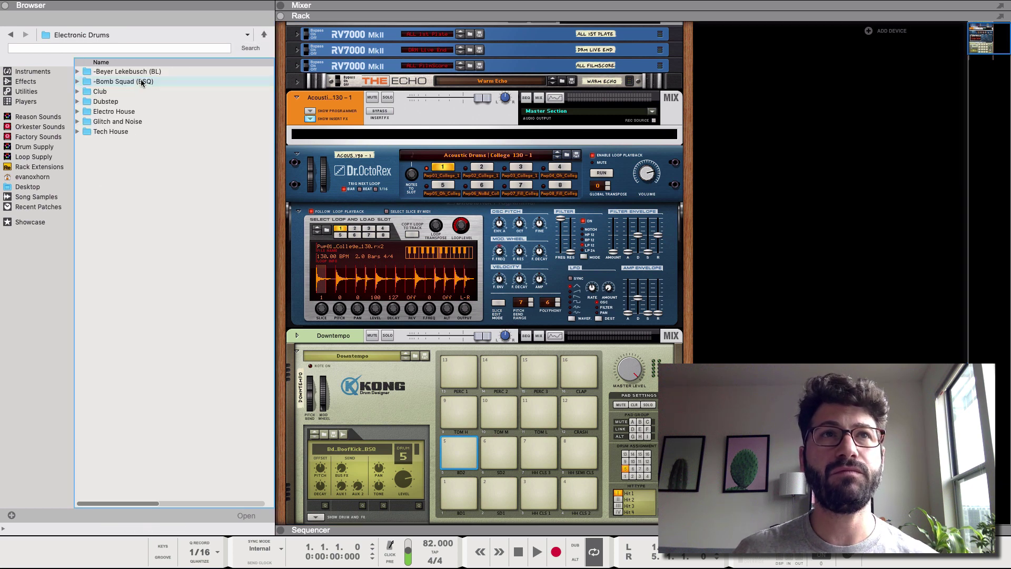
double_click(117, 122)
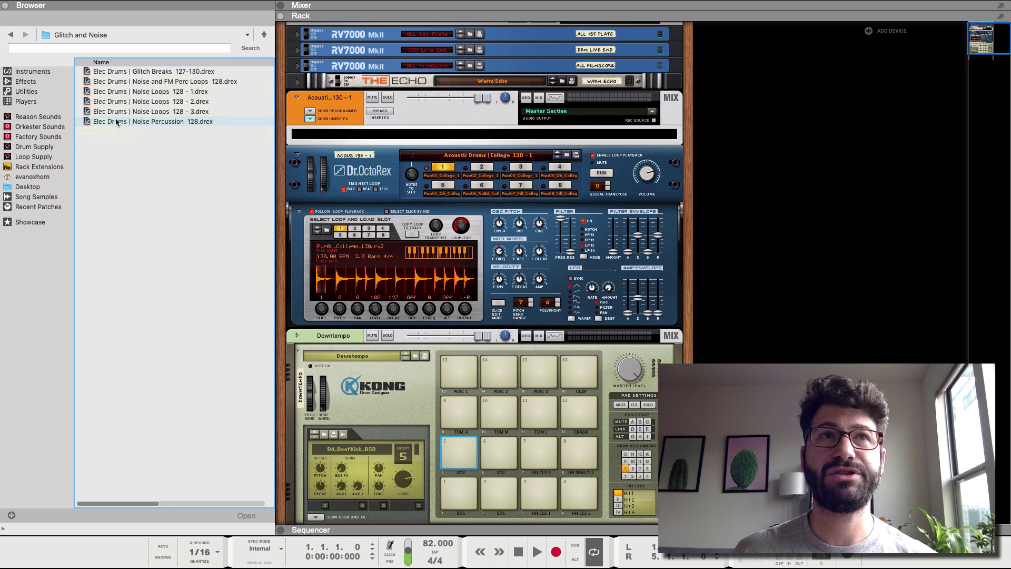
click(264, 35)
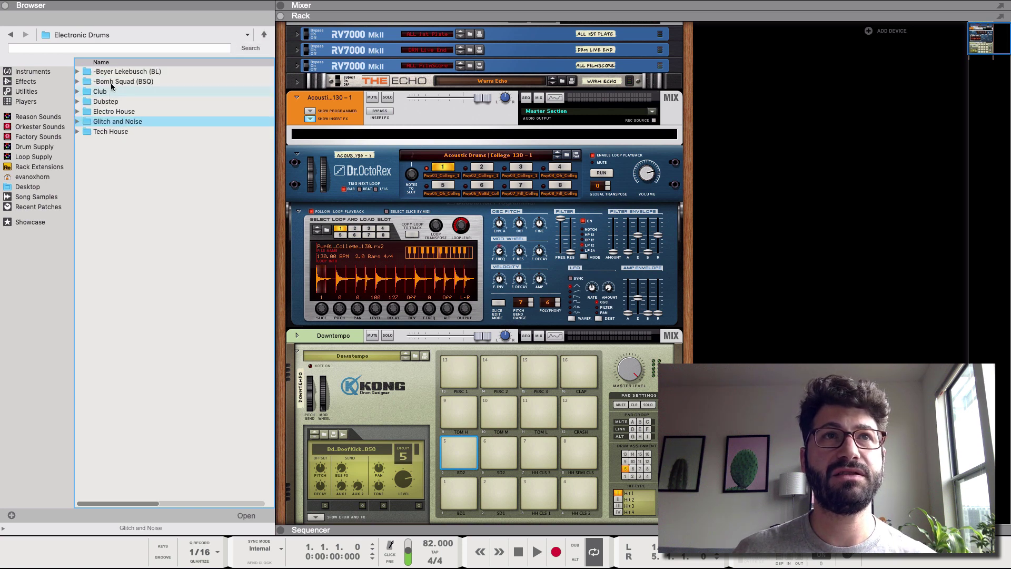
double_click(112, 83)
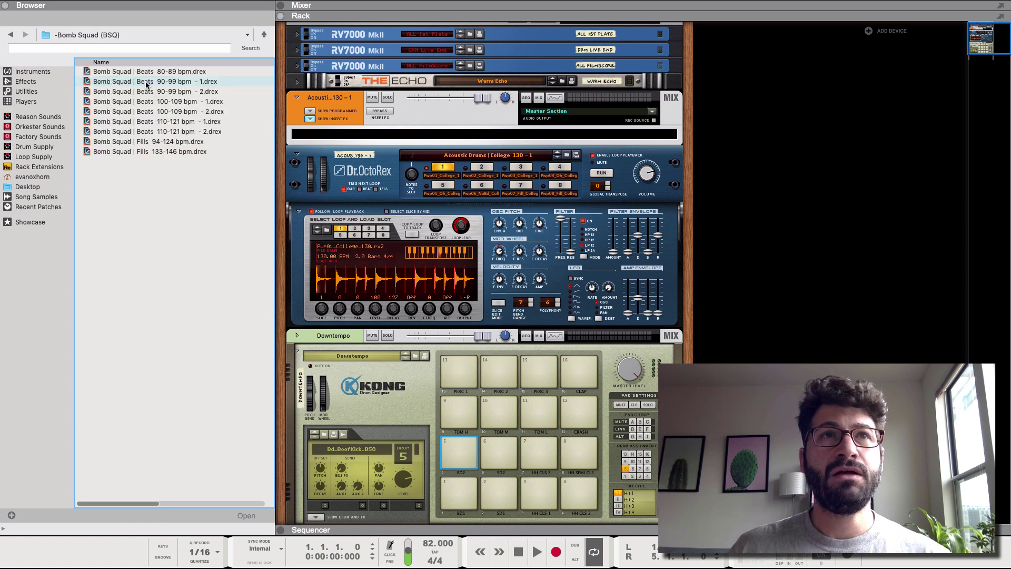
click(184, 92)
double_click(189, 94)
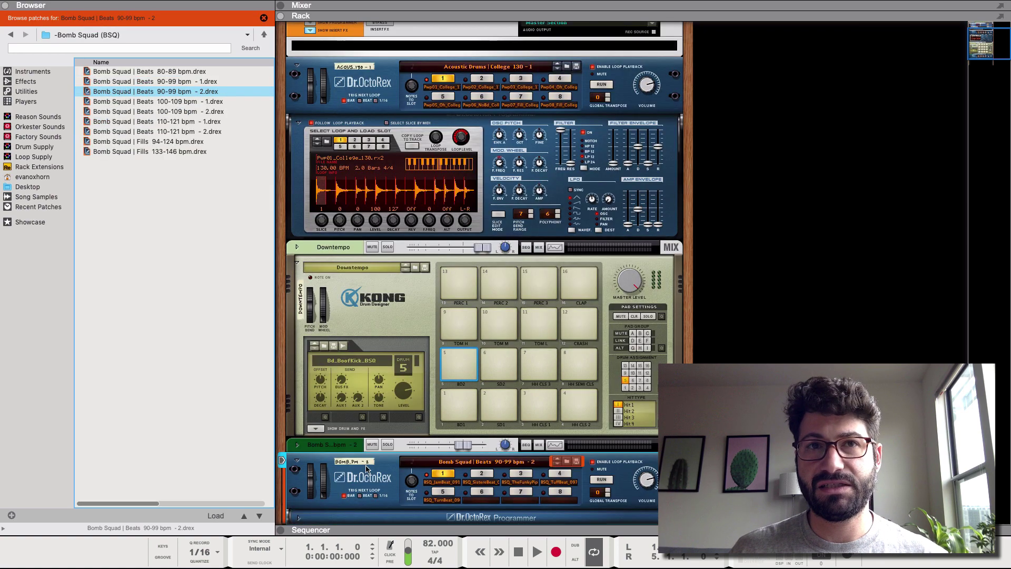
drag(188, 94, 811, 68)
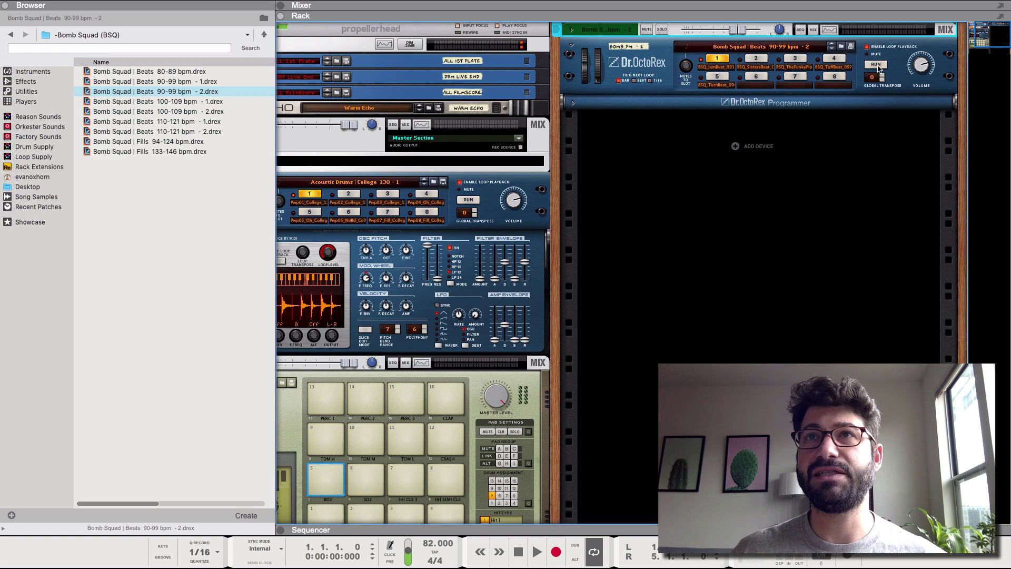
Unfold the Bomb Squad Dr. Octo Rex programmer and set its amp attack to 67
click(573, 102)
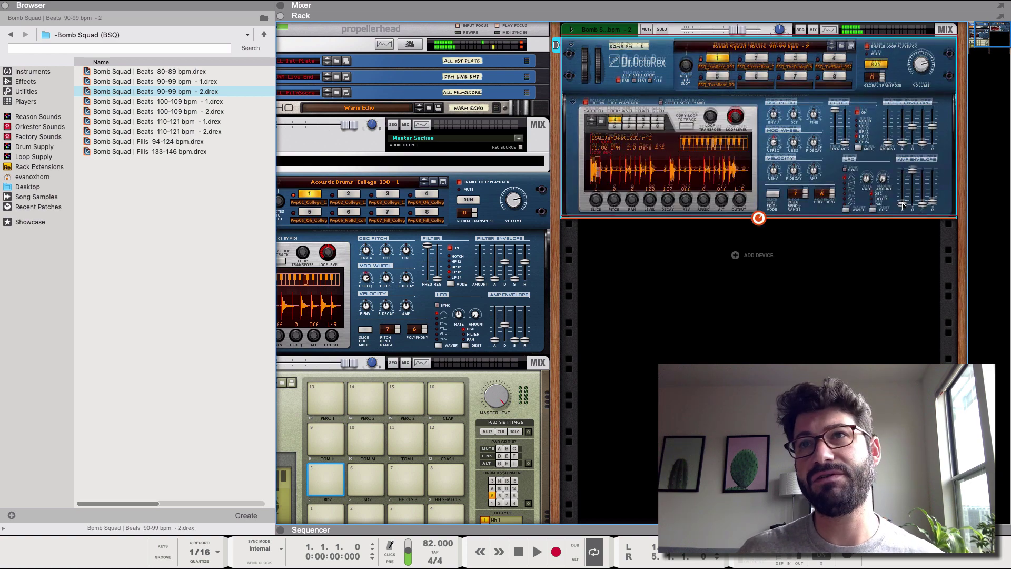
drag(903, 204, 905, 184)
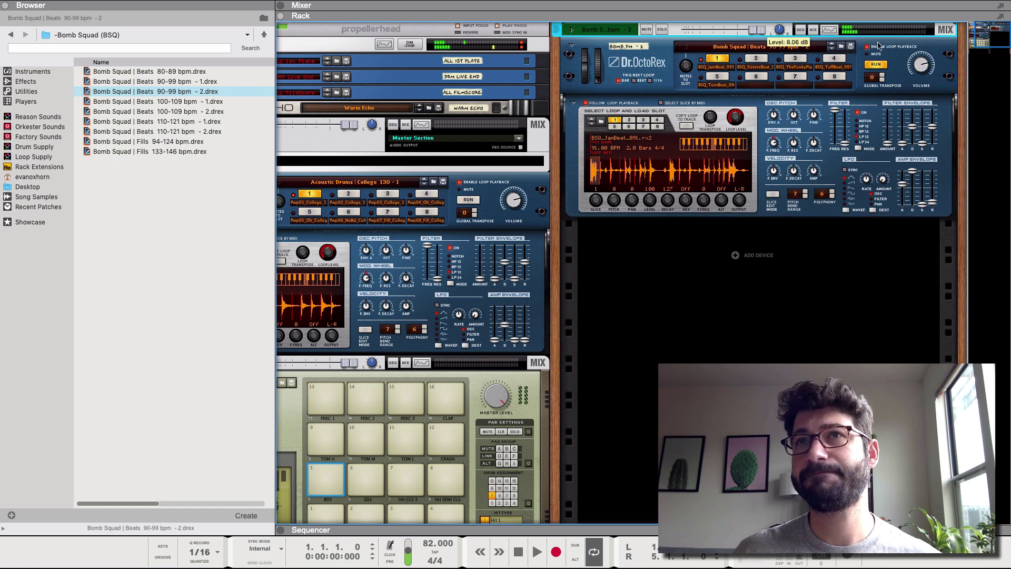
click(923, 65)
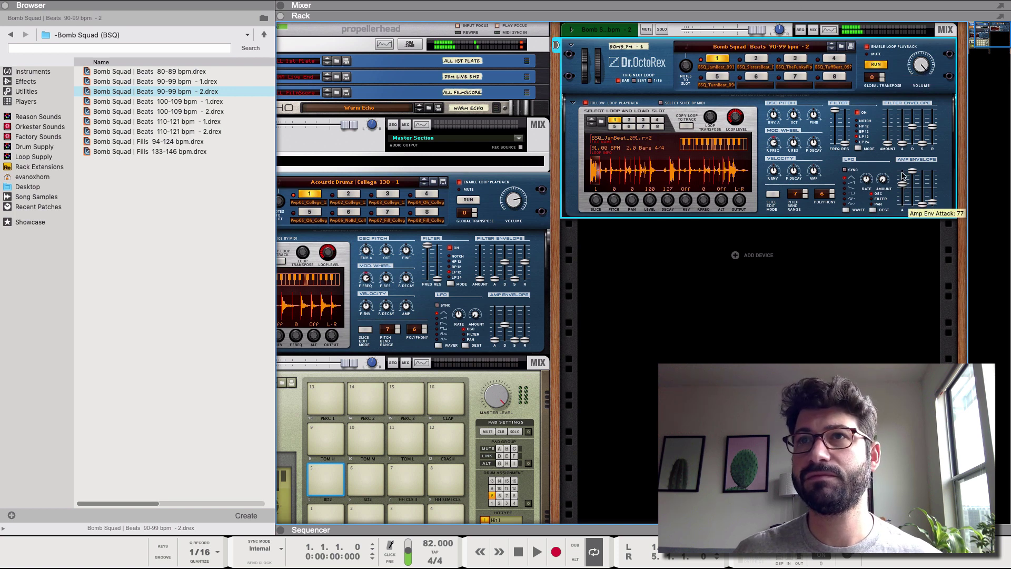
drag(903, 184, 904, 188)
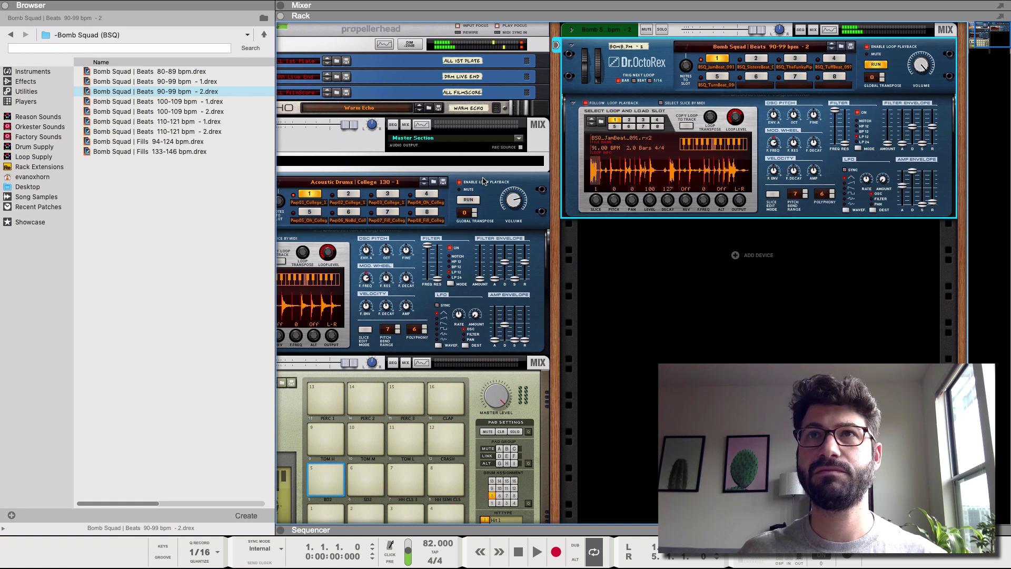
Restart the acoustic drum loop and switch off the master Spectrum EQ's high-pass filter
click(468, 201)
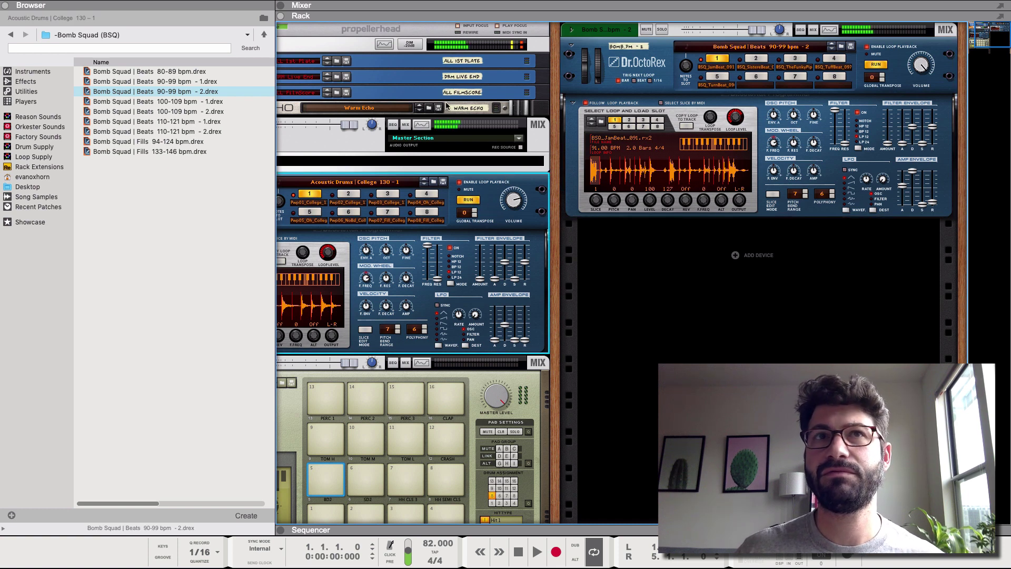
click(421, 124)
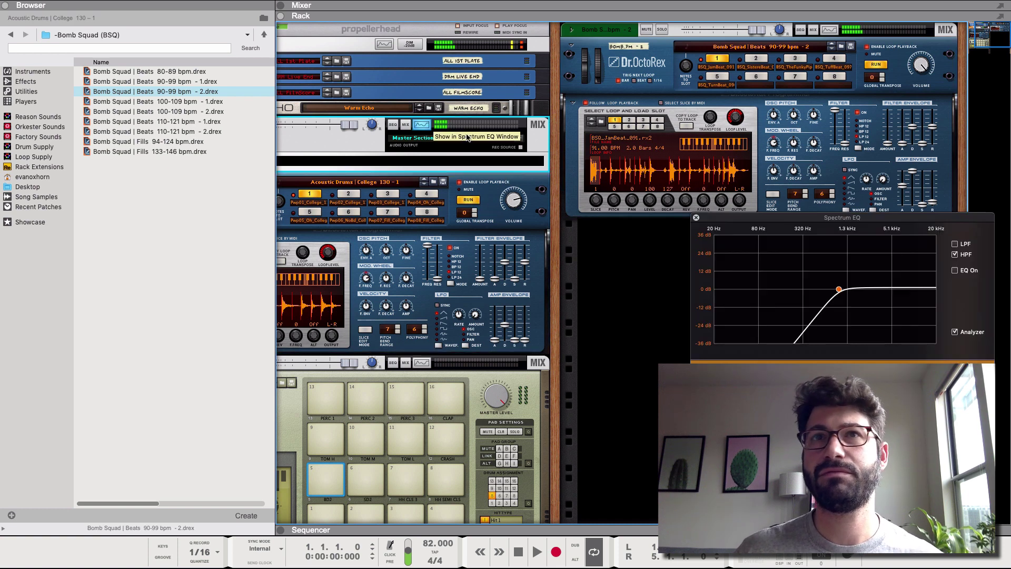
click(955, 254)
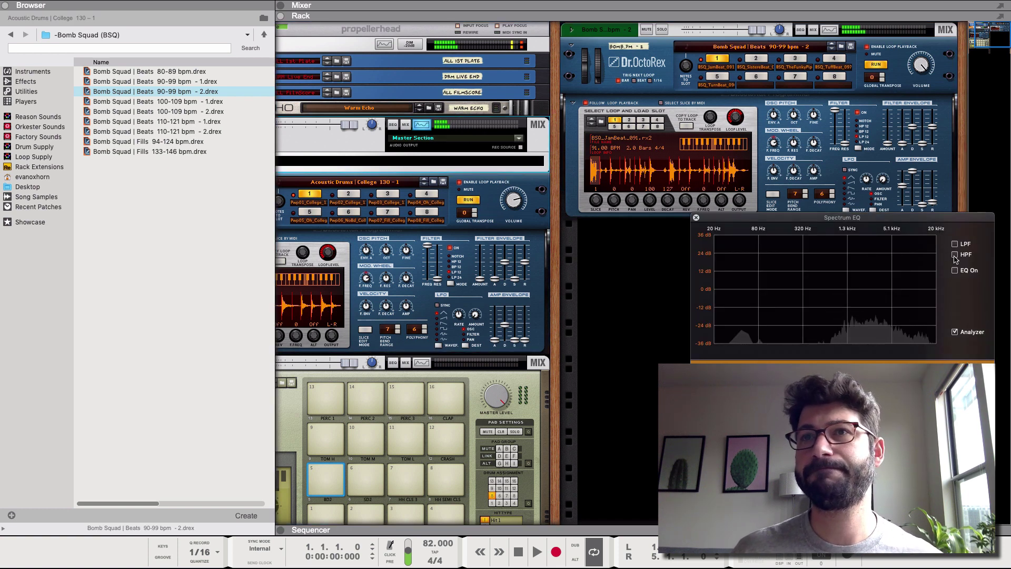
click(696, 218)
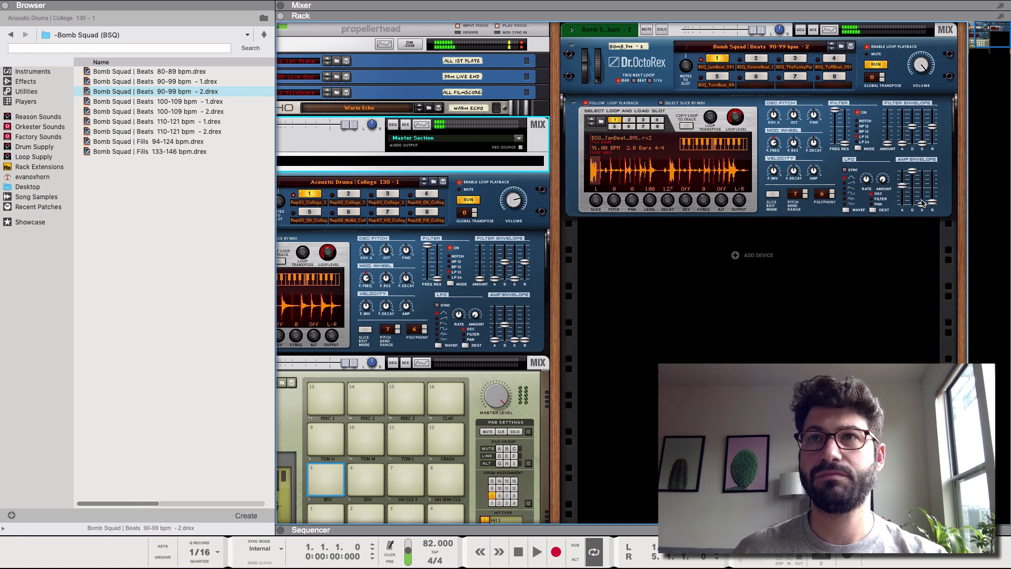
Lower the Bomb Squad loop's amp envelope attack to 61
click(903, 190)
drag(904, 194, 904, 206)
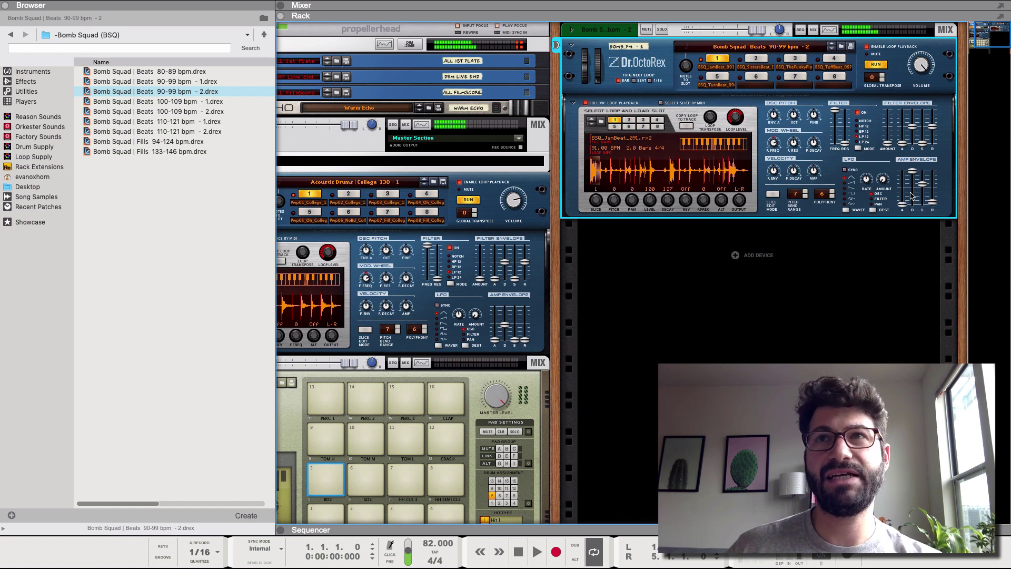
click(509, 316)
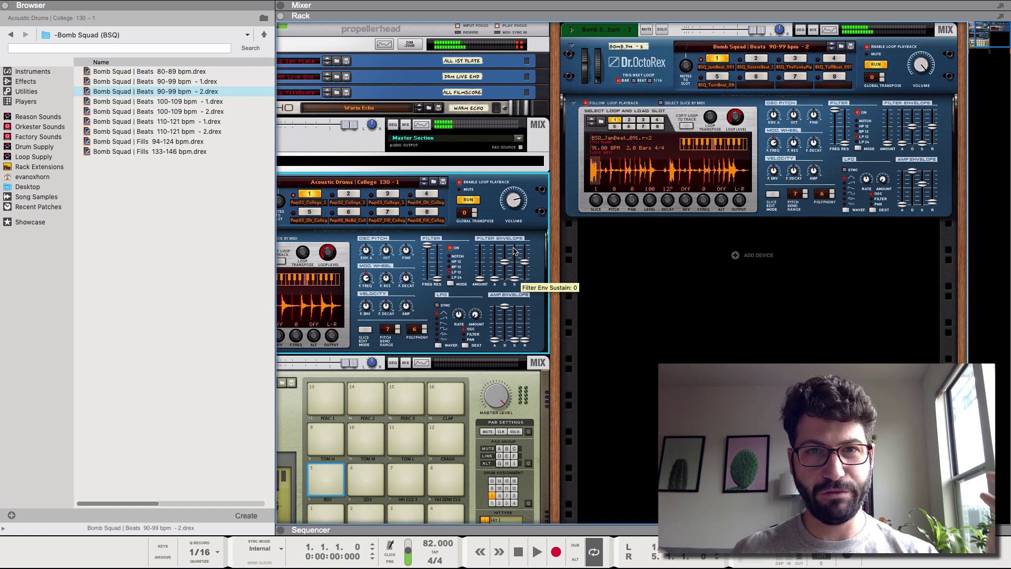
key(space)
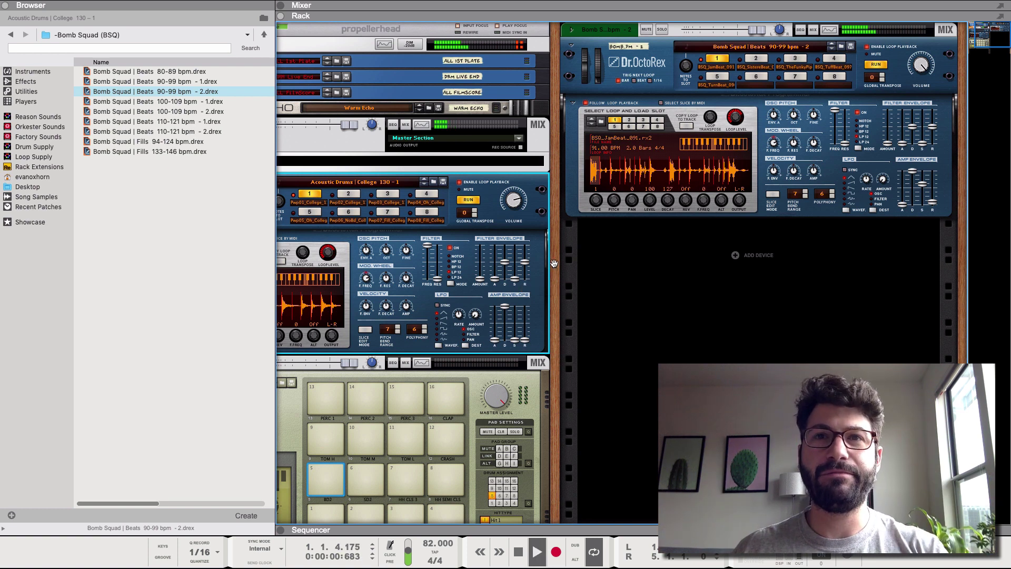
key(space)
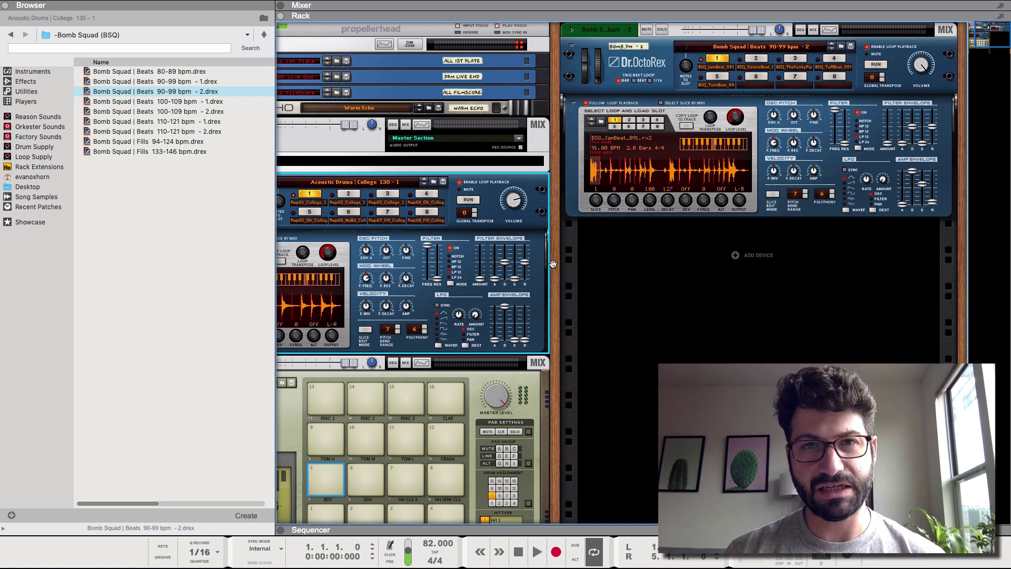